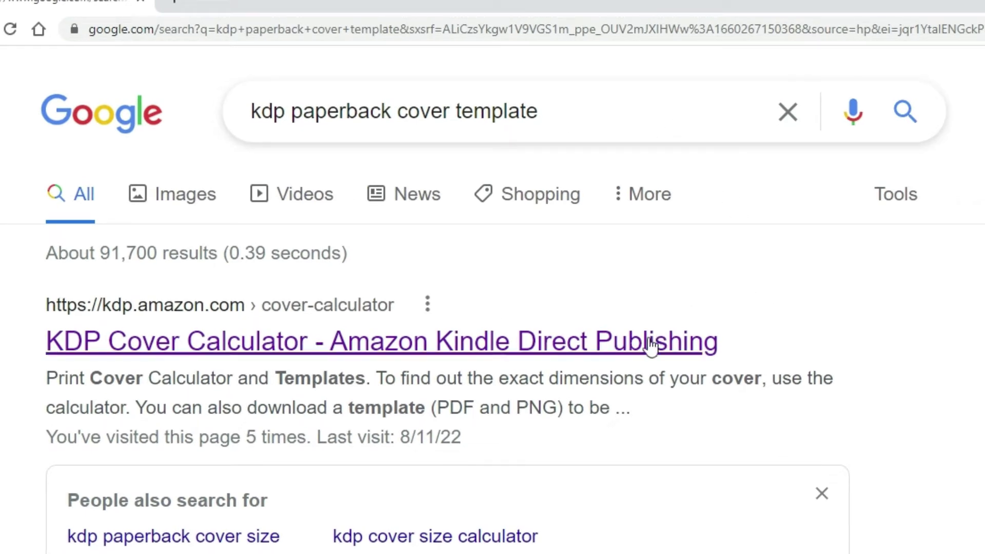
Open the KDP Print Cover Calculator and Templates page from the Google results.
click(561, 353)
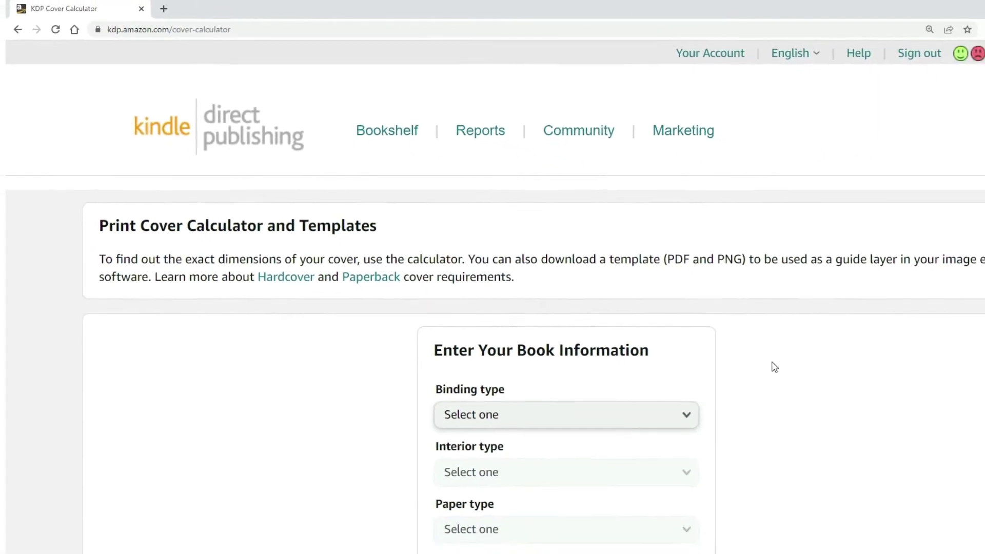
Scroll the calculator page to the Enter Your Book Information form.
scroll(688, 321, down, 4)
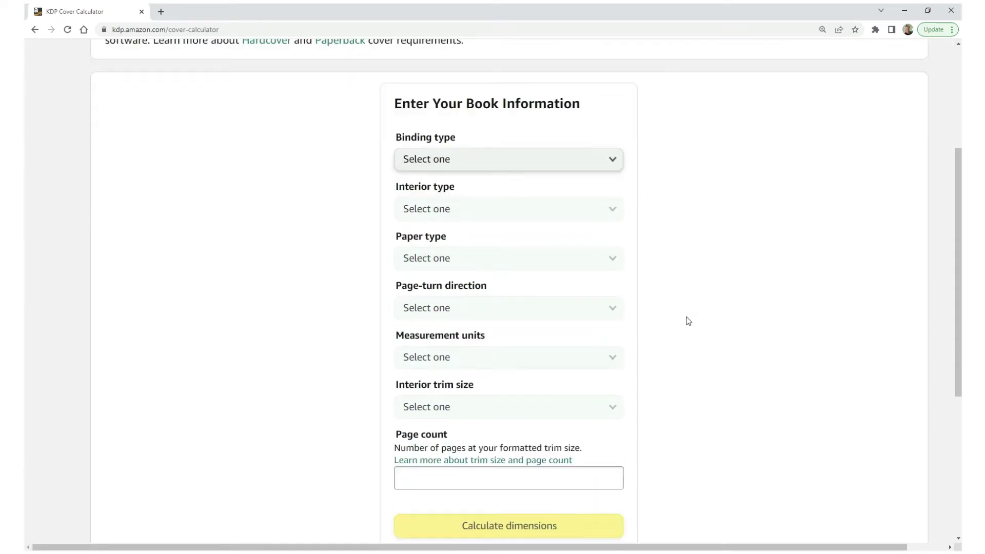
scroll(689, 321, down, 1)
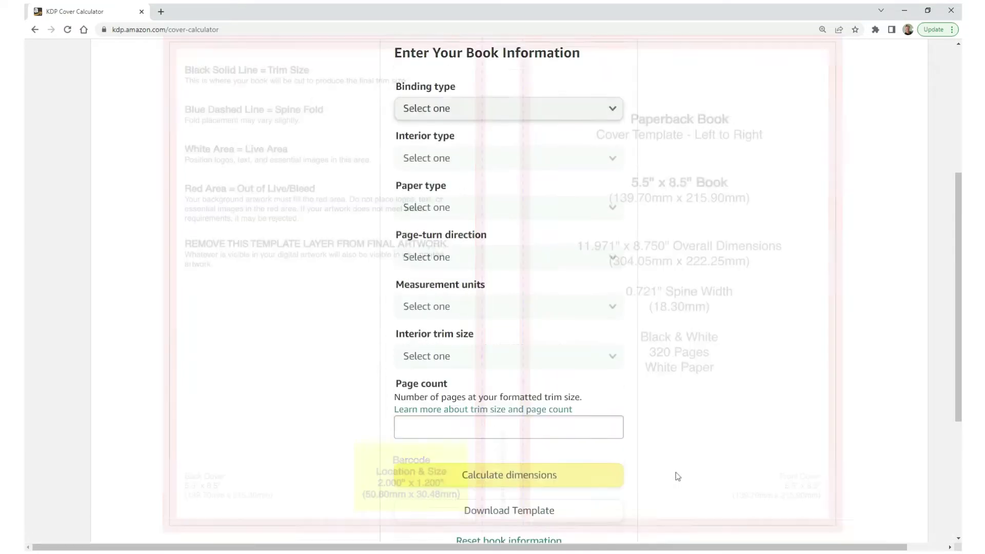
scroll(676, 476, up, 1)
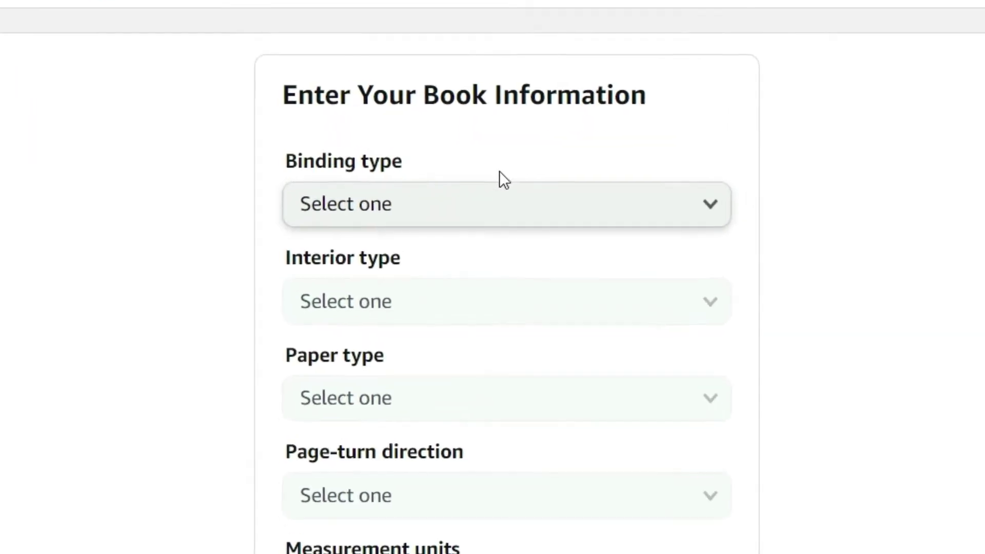
Choose Paperback binding, Black & white interior, White paper and Left to Right page turn.
click(577, 198)
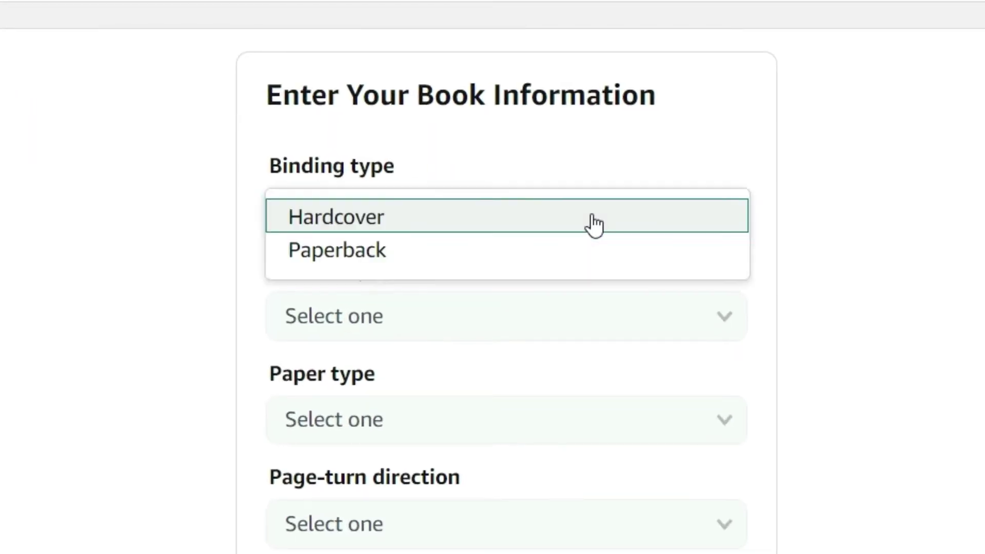
click(423, 259)
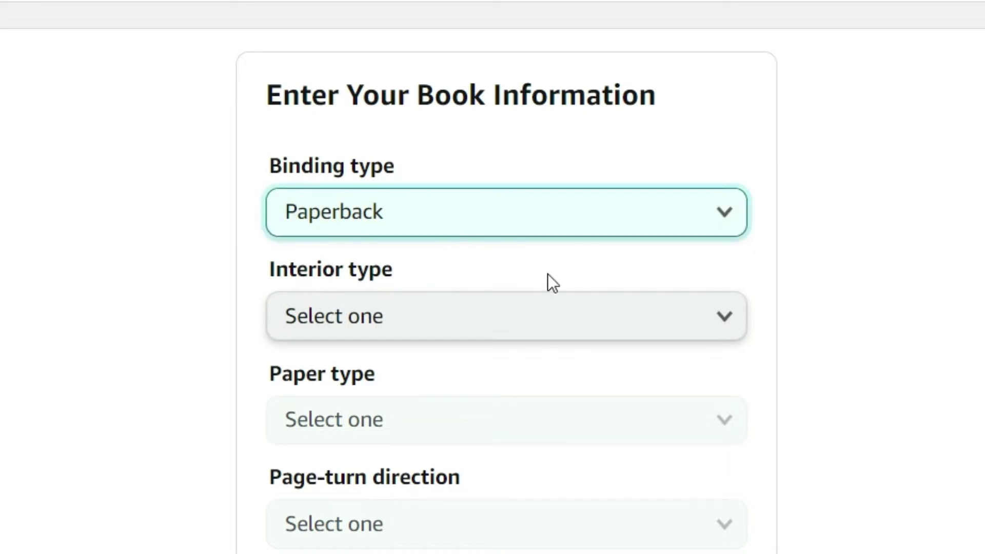
click(729, 321)
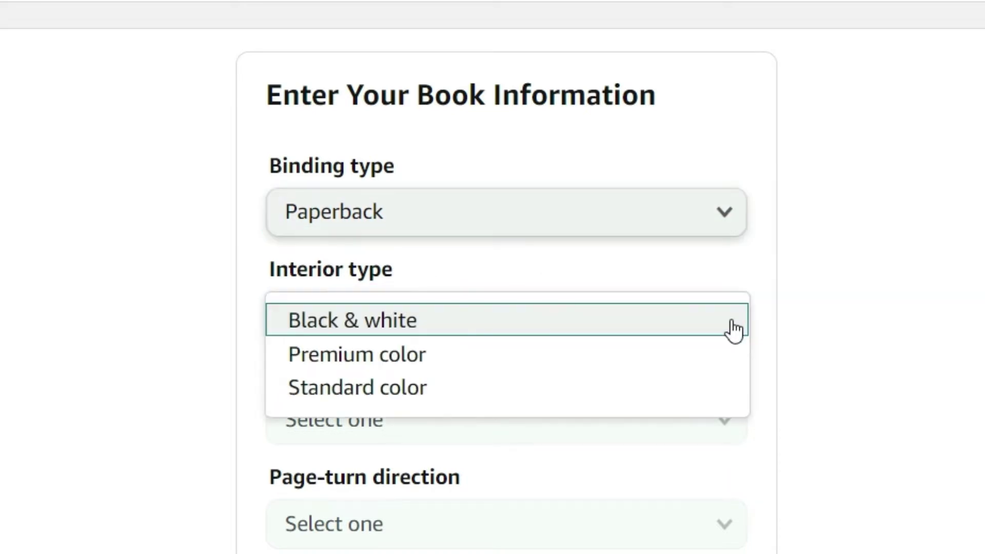
click(510, 336)
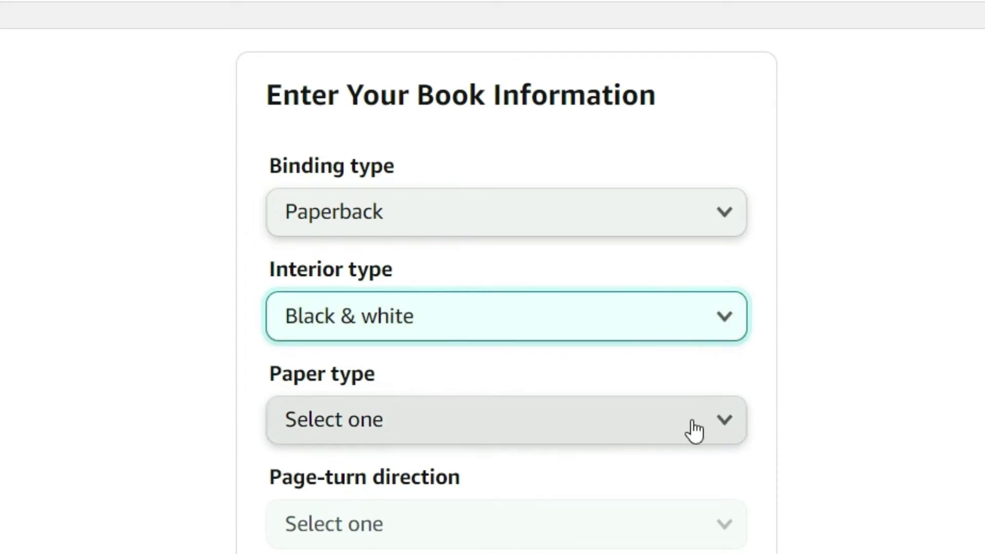
click(723, 436)
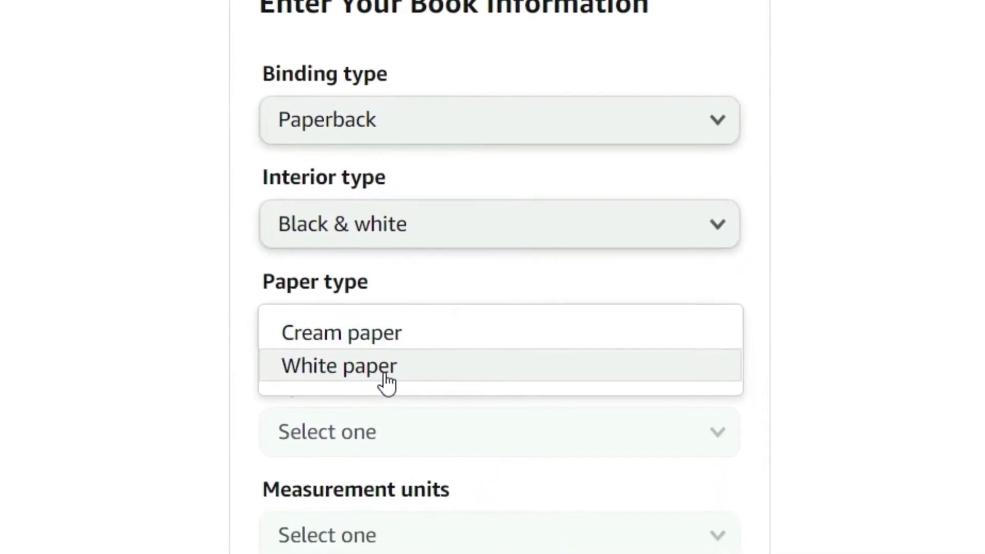
click(387, 383)
click(717, 432)
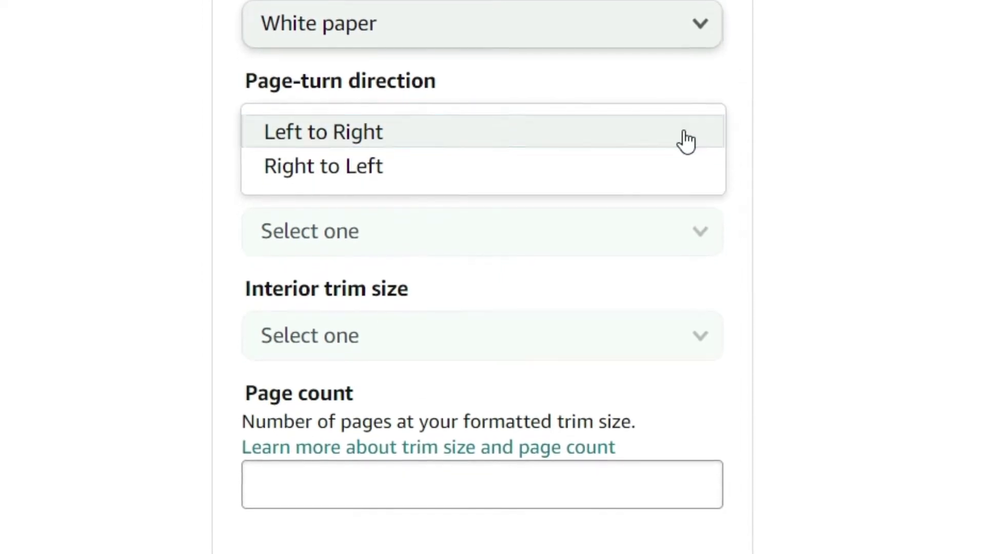
click(685, 164)
Set units to Inches, trim size to 5.5 x 8.5 in, and page count to 320.
click(701, 226)
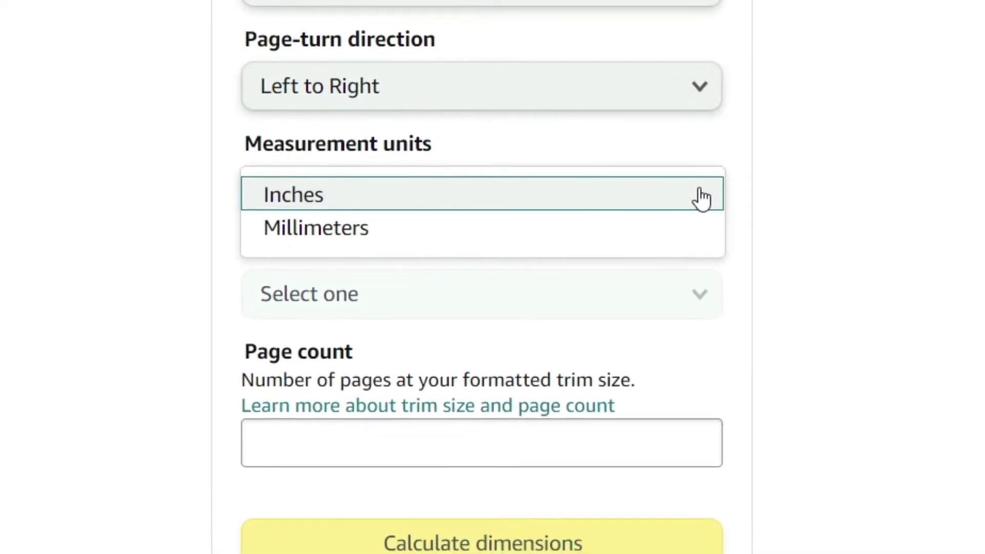
click(652, 197)
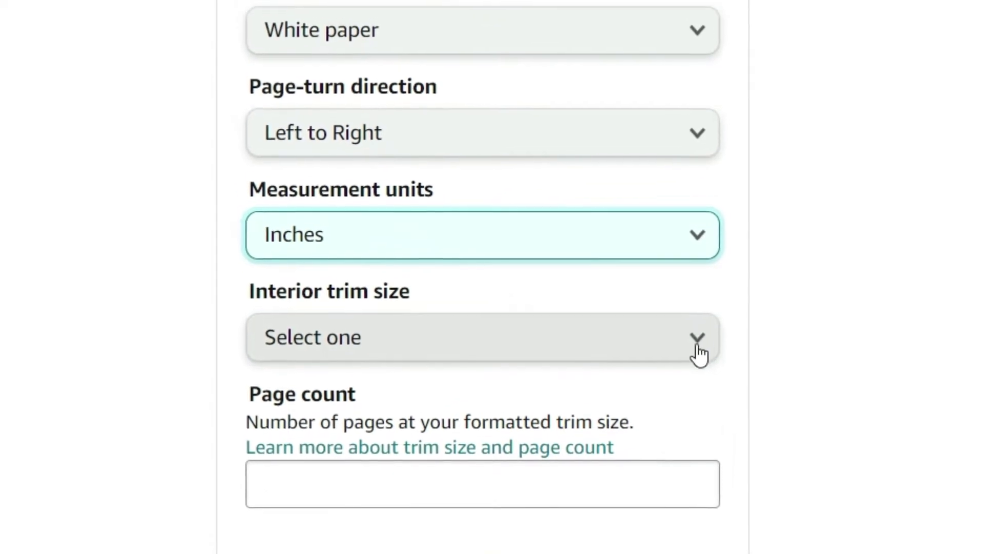
click(697, 384)
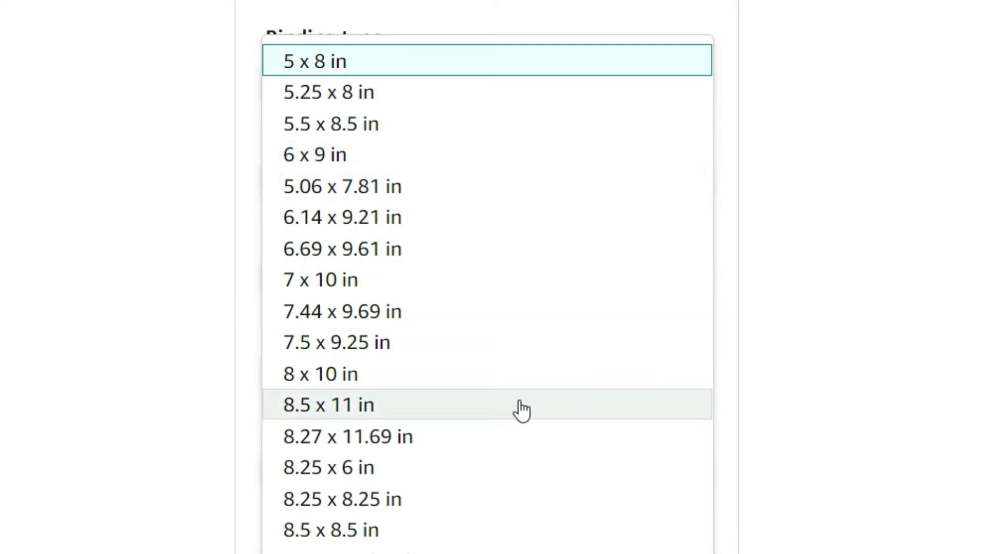
click(495, 133)
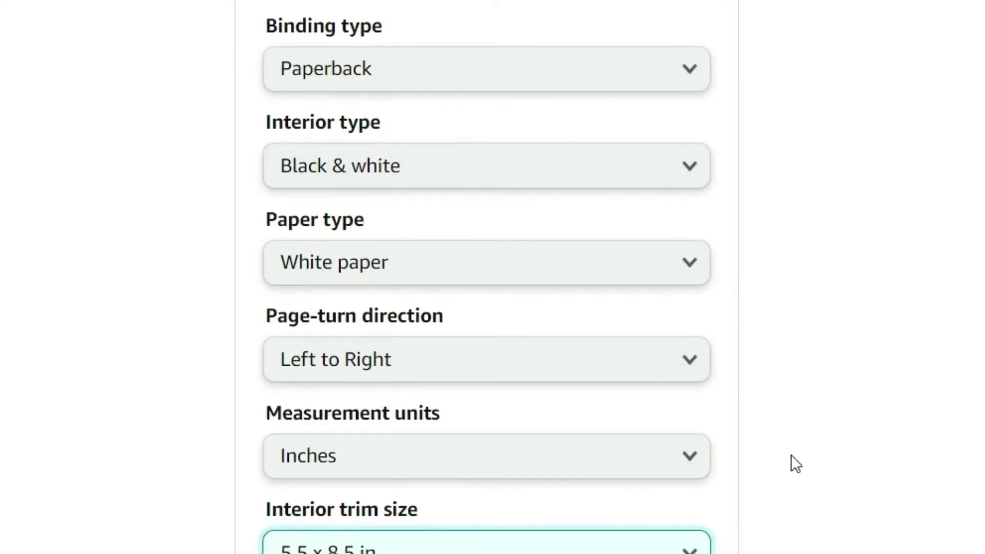
scroll(793, 462, down, 5)
click(664, 466)
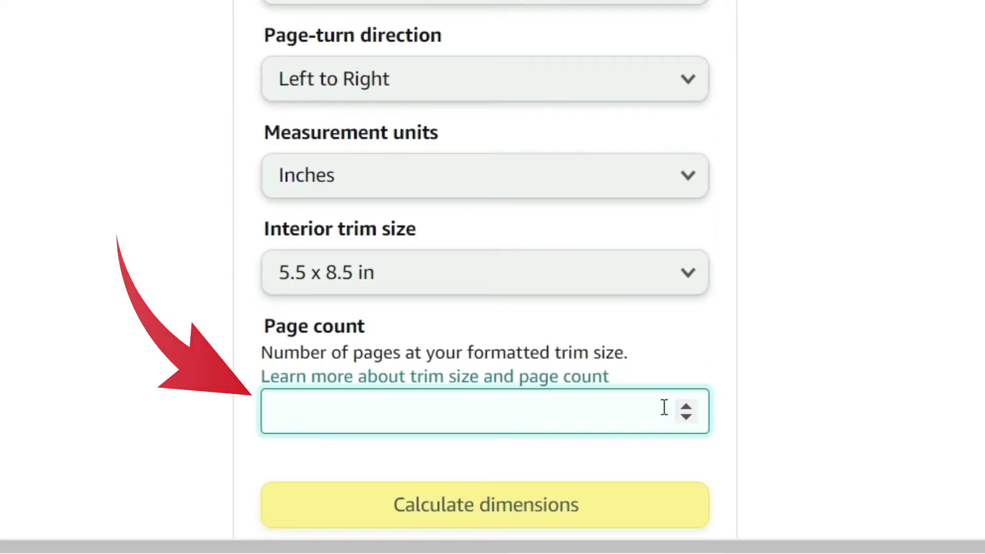
text(320)
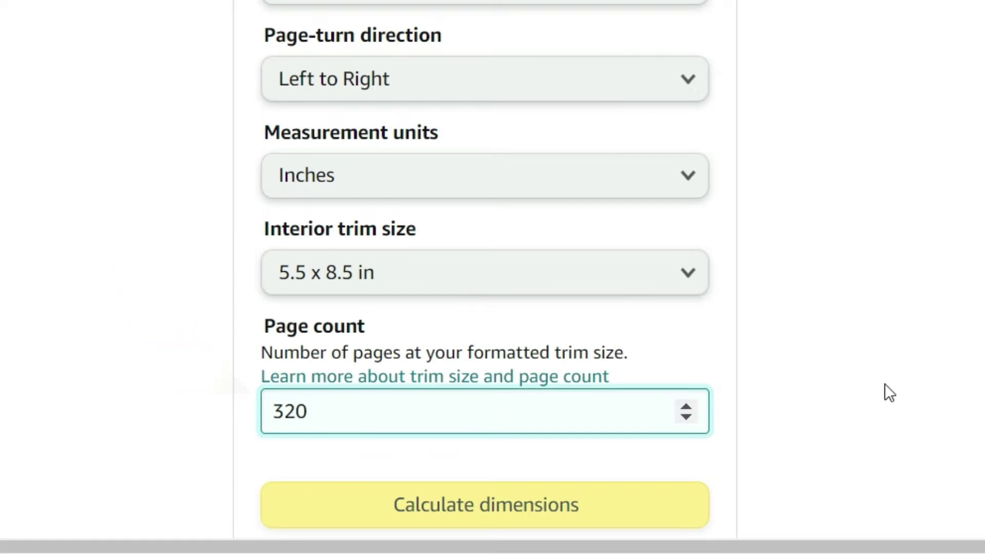
scroll(885, 385, down, 4)
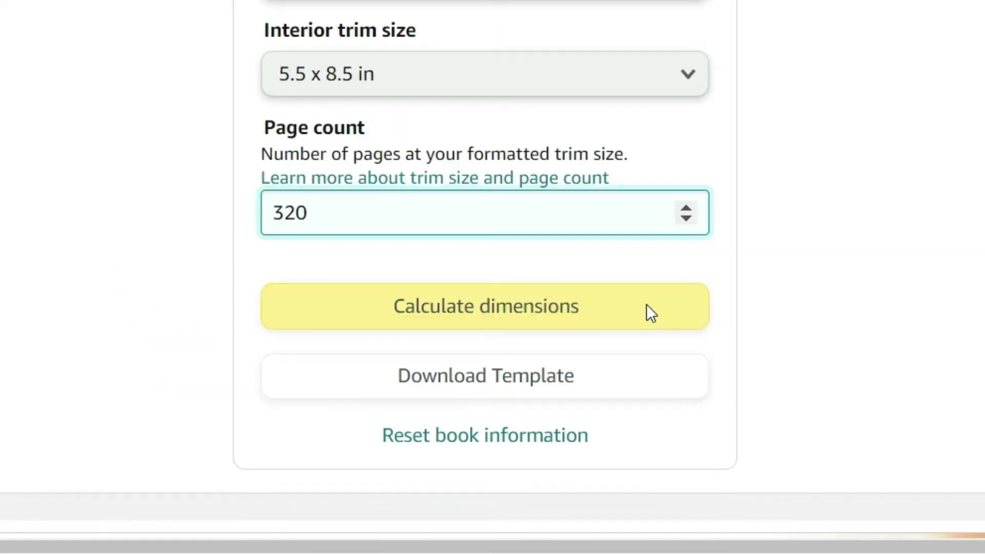
Calculate the 11.971 x 8.75 in full cover dimensions and download the template.
click(646, 308)
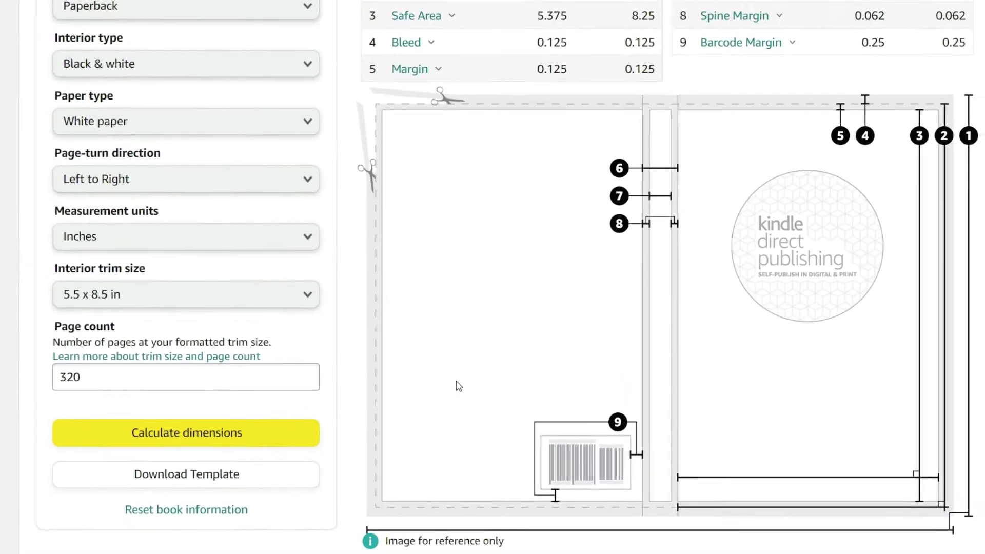
key(ctrl+minus)
key(ctrl+minus)
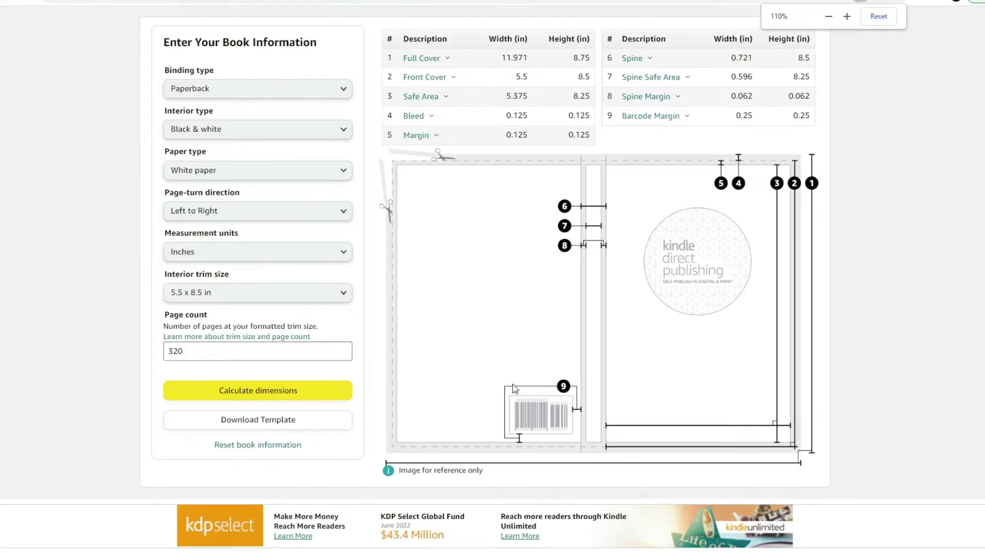
key(ctrl+plus)
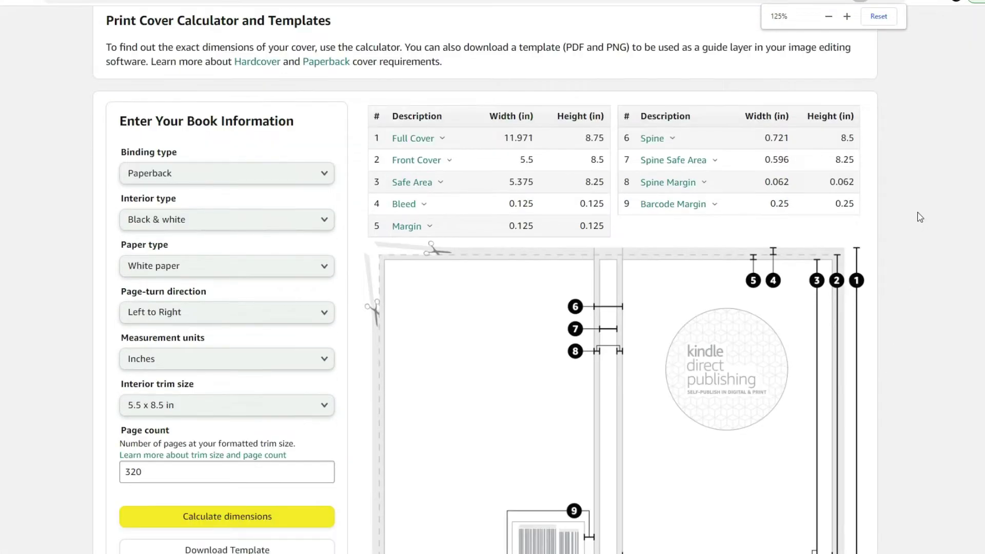
scroll(919, 292, down, 2)
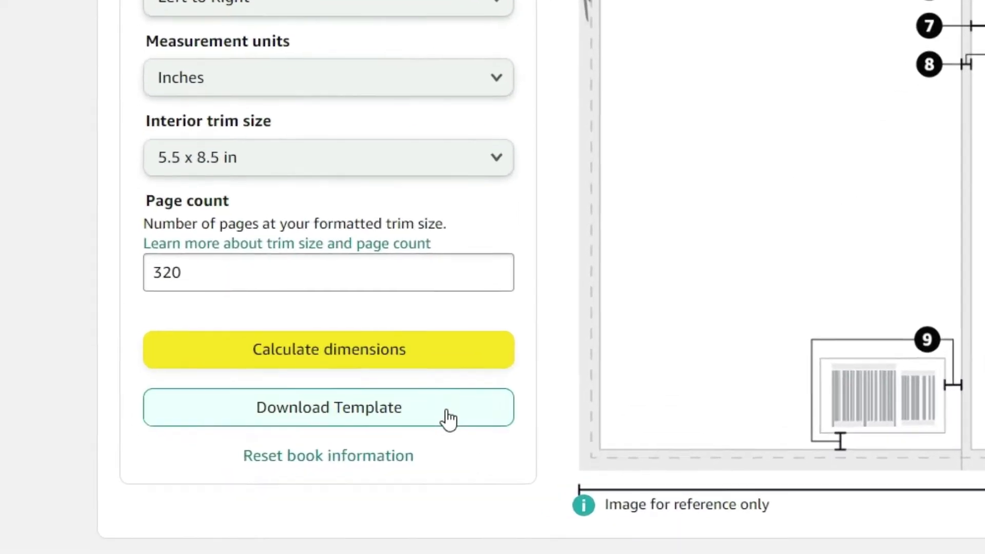
click(446, 411)
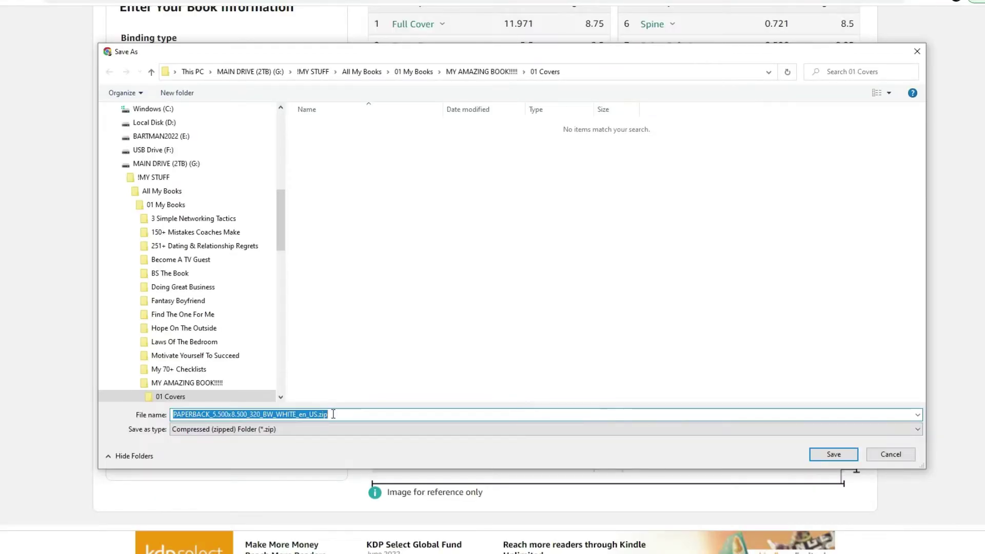
Point the Save As dialog at the 01 Covers folder and create a new folder there.
click(309, 416)
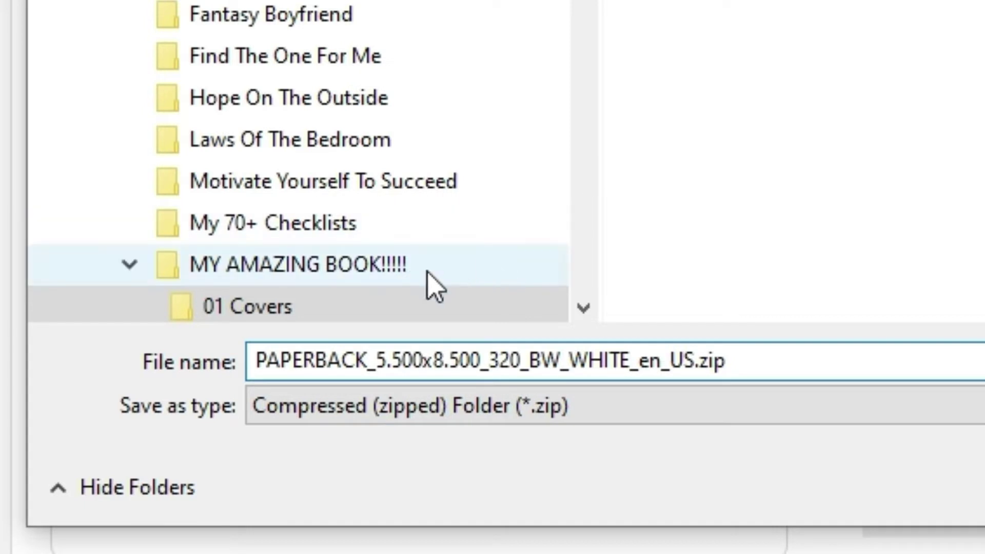
click(351, 309)
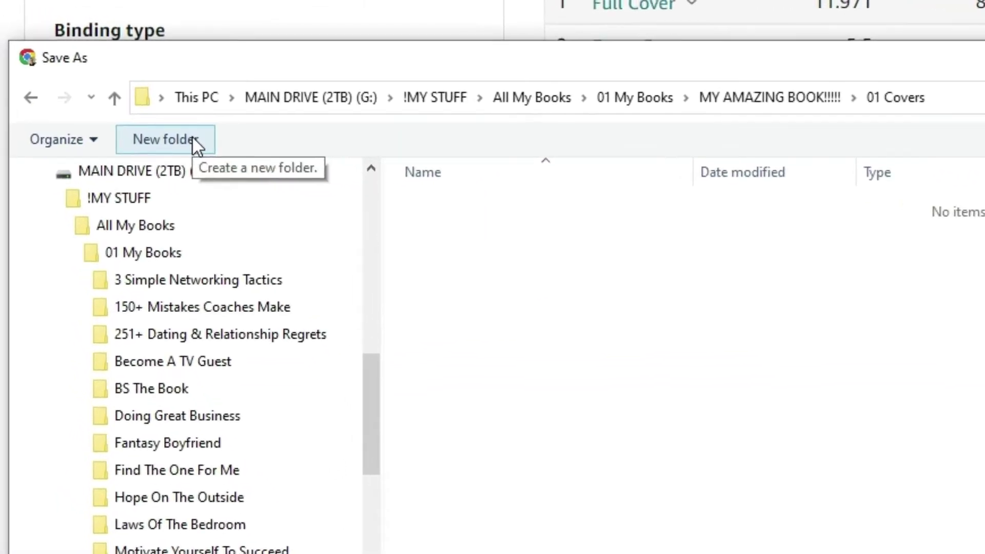
click(194, 139)
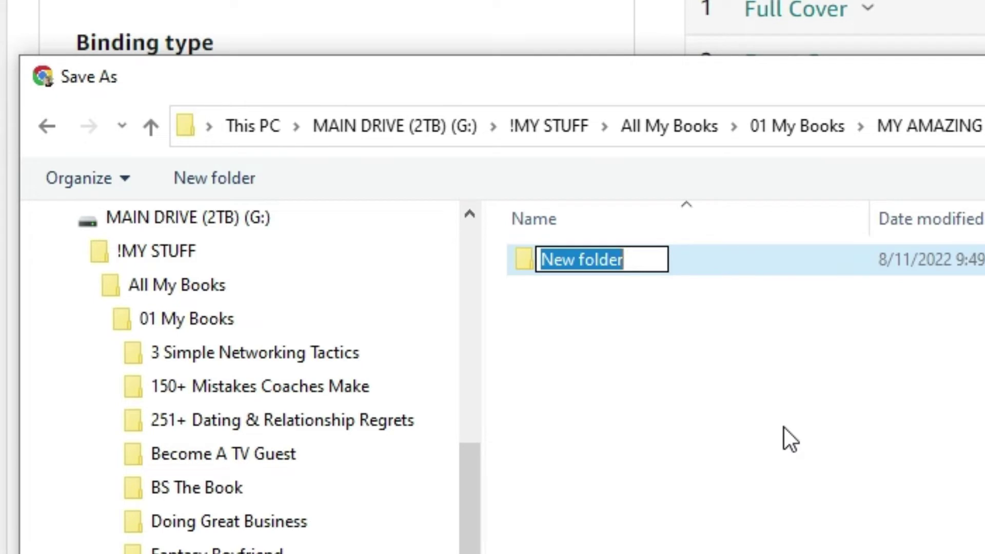
Name the new folder Reference and save PAPERBACK_5.500x8.500_320_BW_WHITE_en_US.zip inside it.
text(Reference)
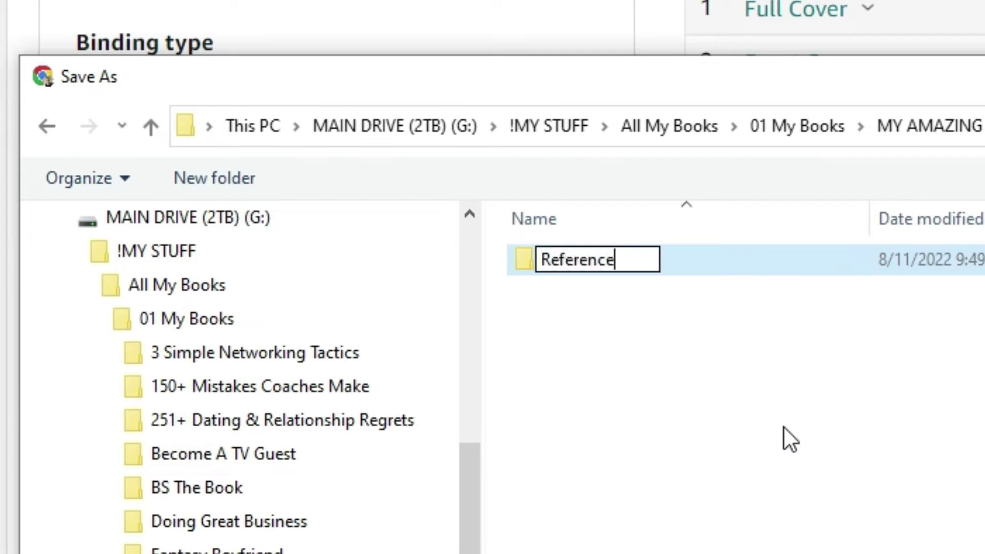
key(Return)
click(774, 439)
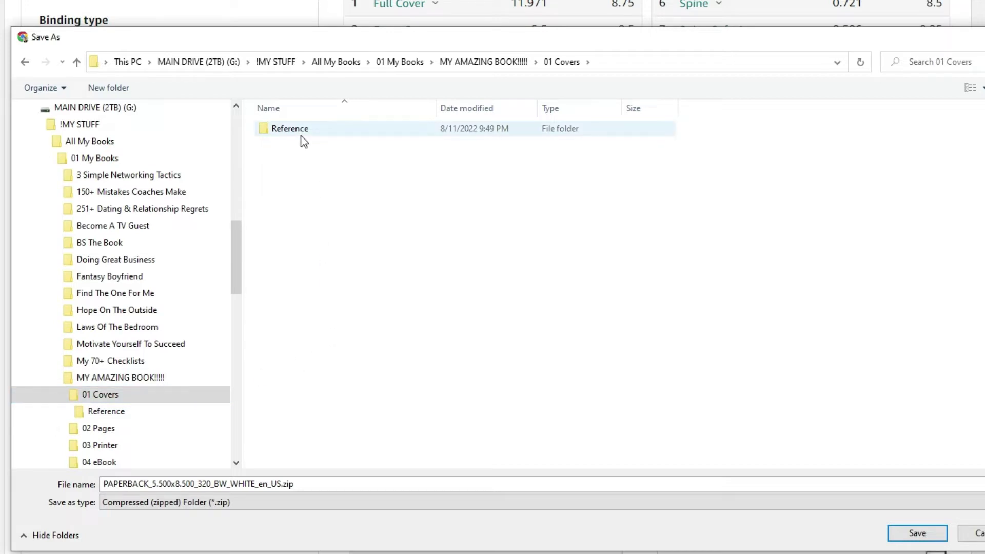
double_click(331, 133)
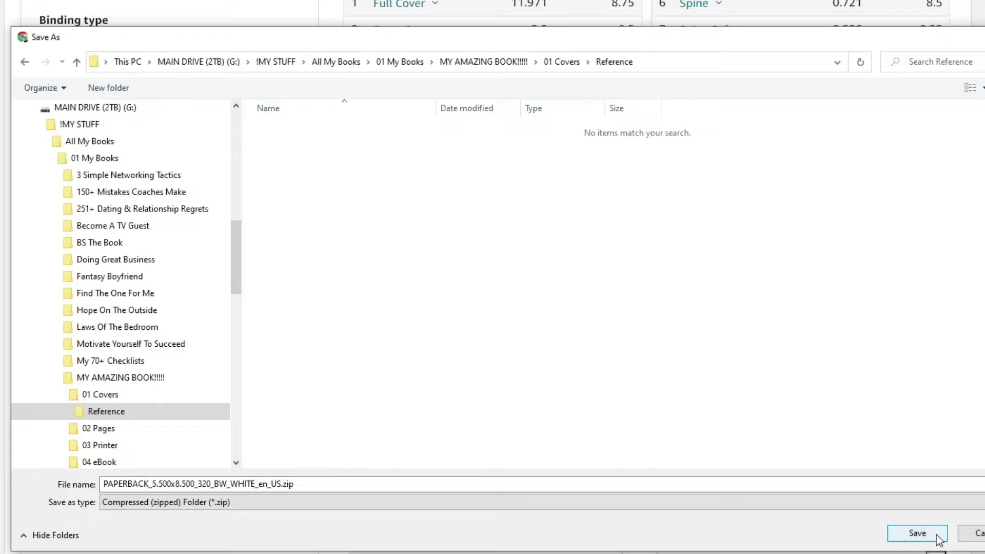
click(917, 534)
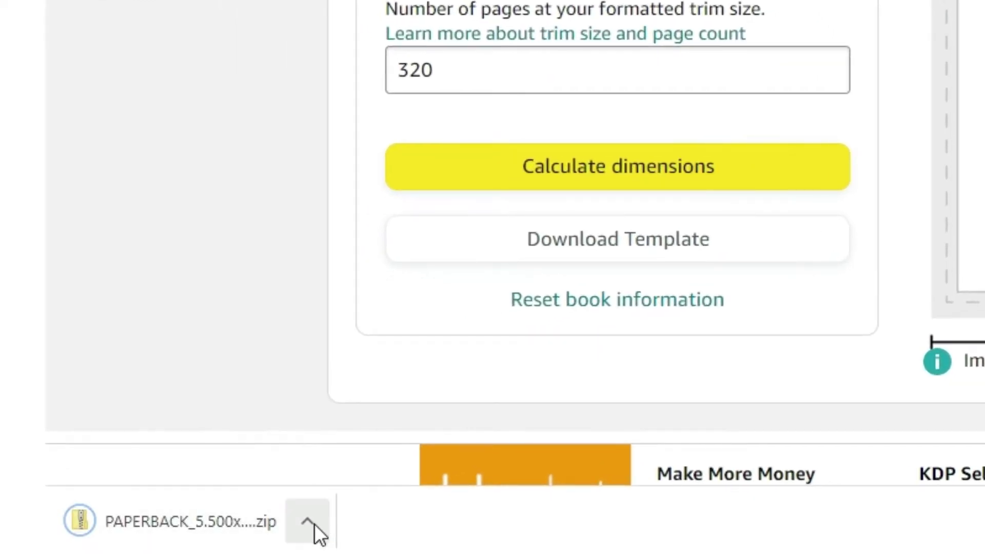
Show the downloaded template zip in its Reference folder in File Explorer.
click(308, 521)
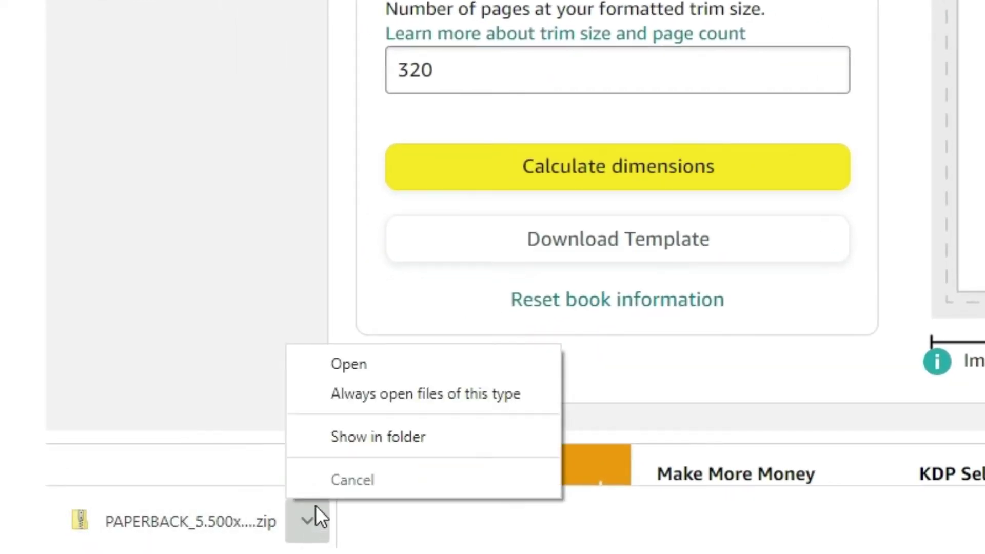
click(443, 437)
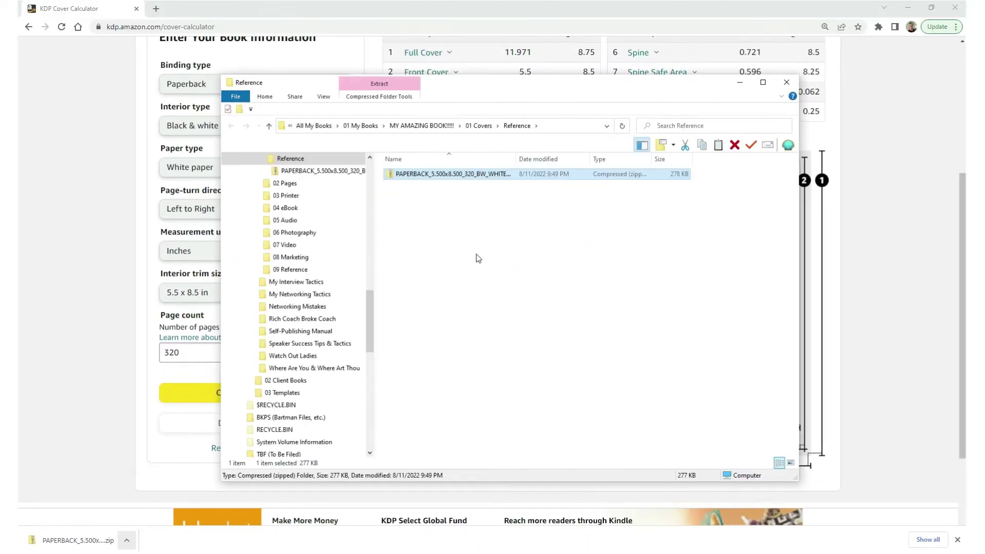
scroll(371, 160, up, 2)
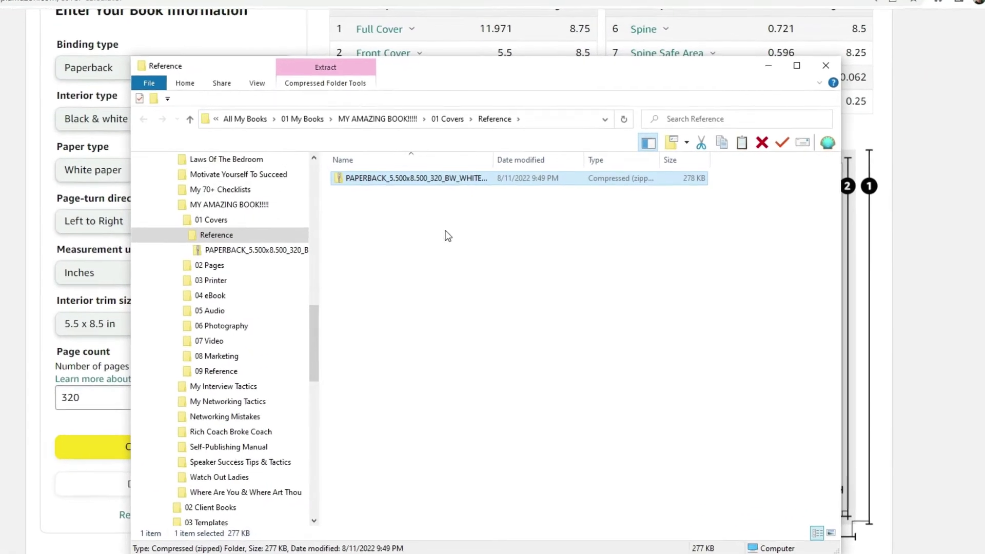
Open the template zip and widen the Name column to read the full file names.
drag(487, 160, 567, 160)
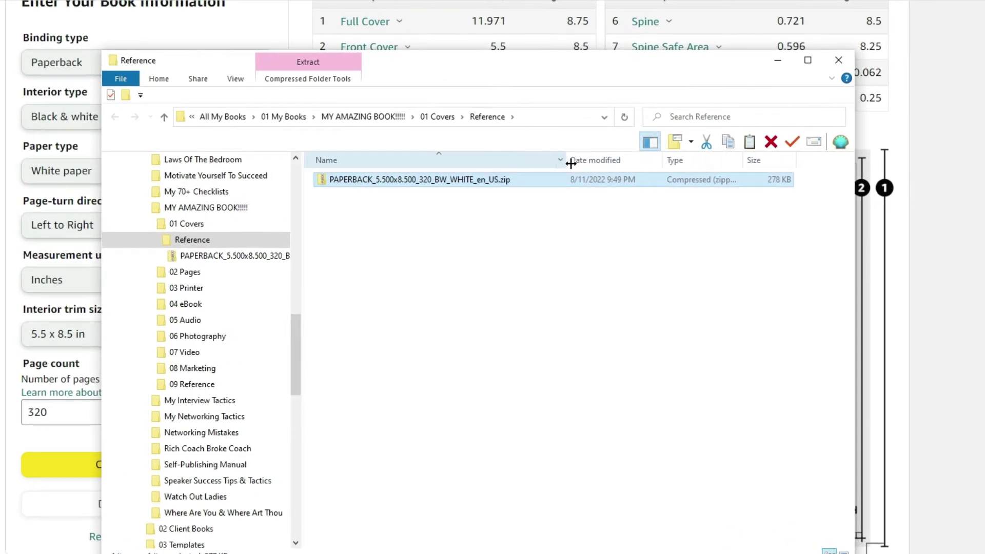
click(398, 207)
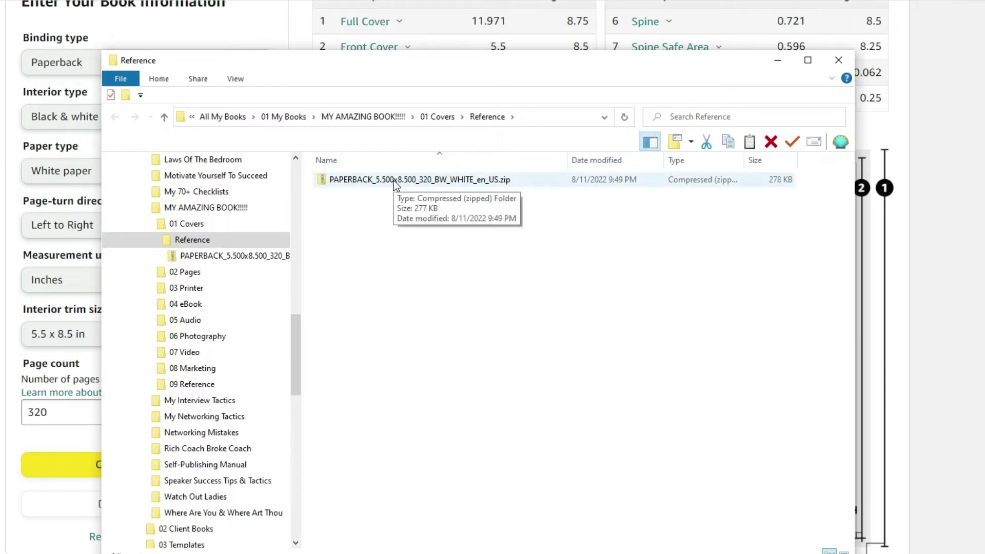
double_click(393, 180)
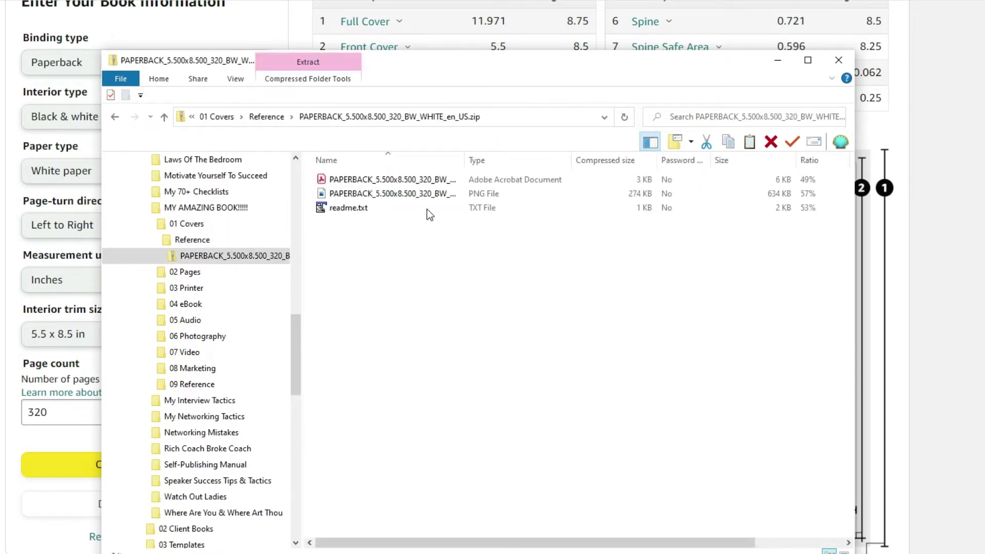
drag(465, 160, 563, 160)
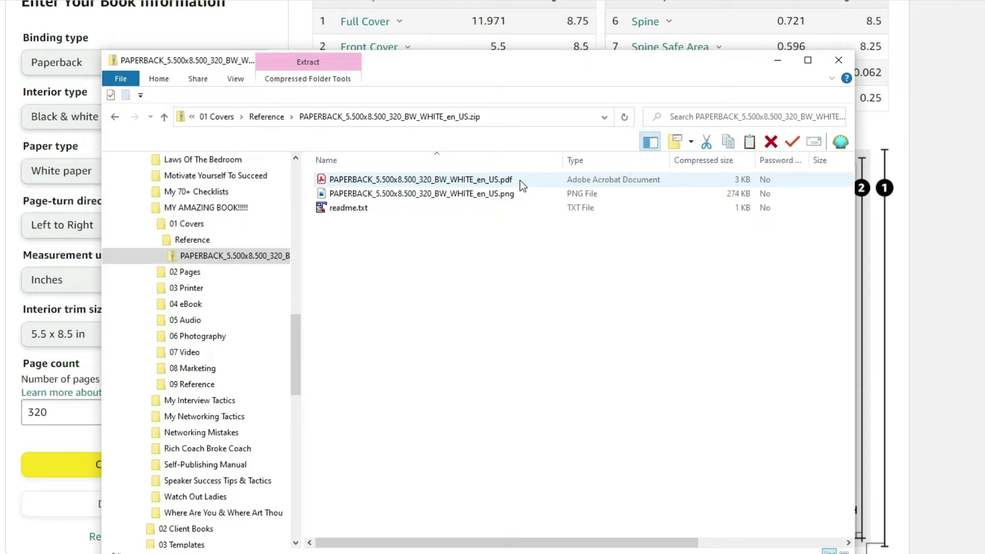
Copy the template PNG from the zip into 01 Covers and view it there.
click(492, 198)
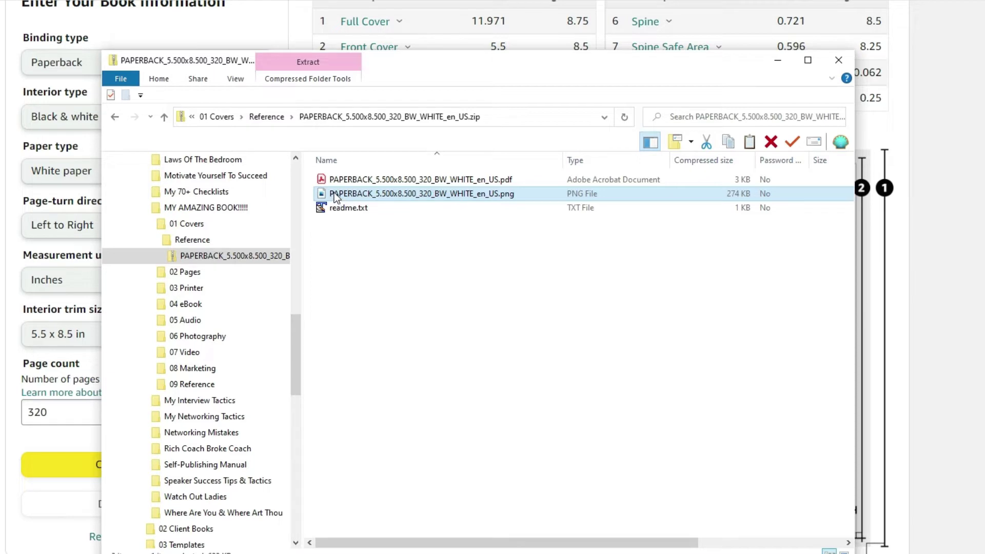
drag(334, 192, 242, 223)
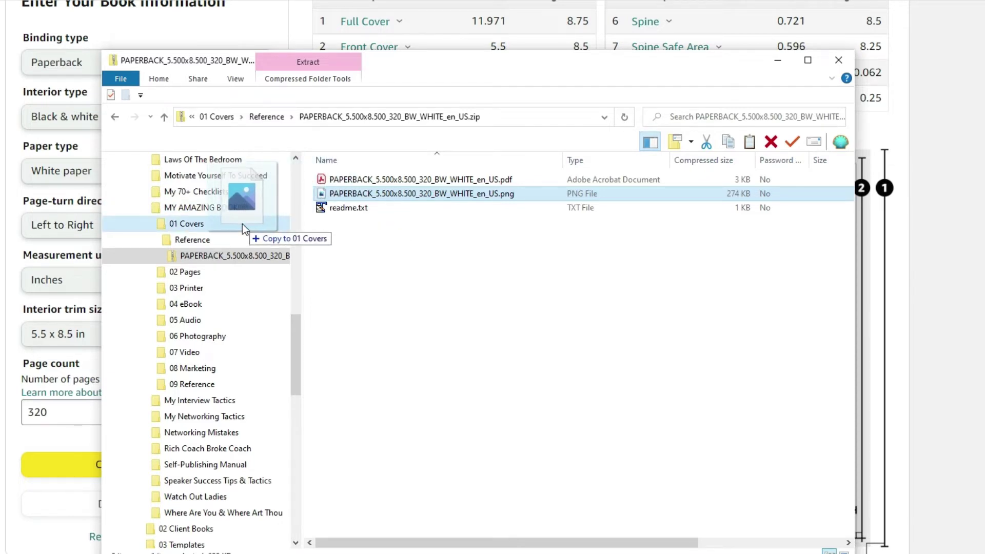
drag(242, 223, 242, 223)
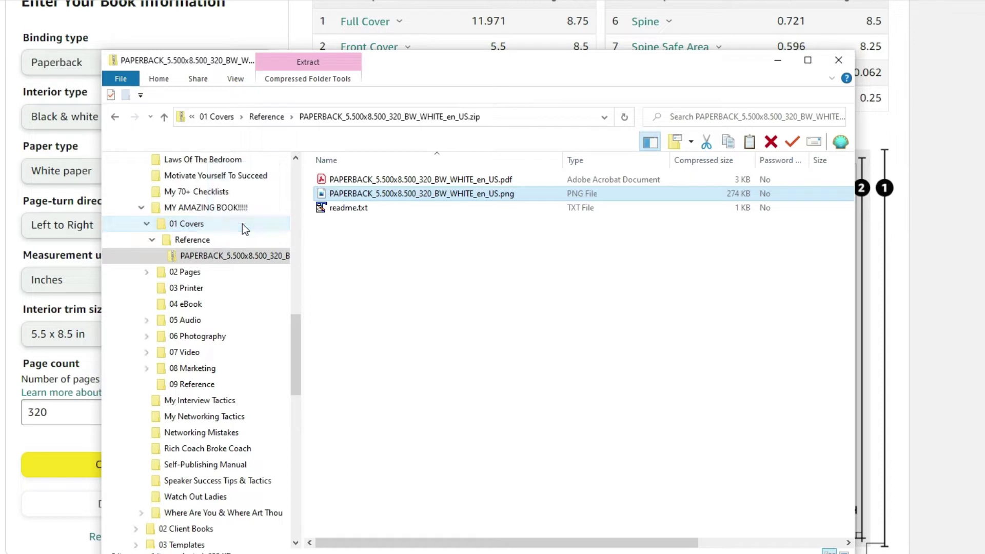
click(189, 225)
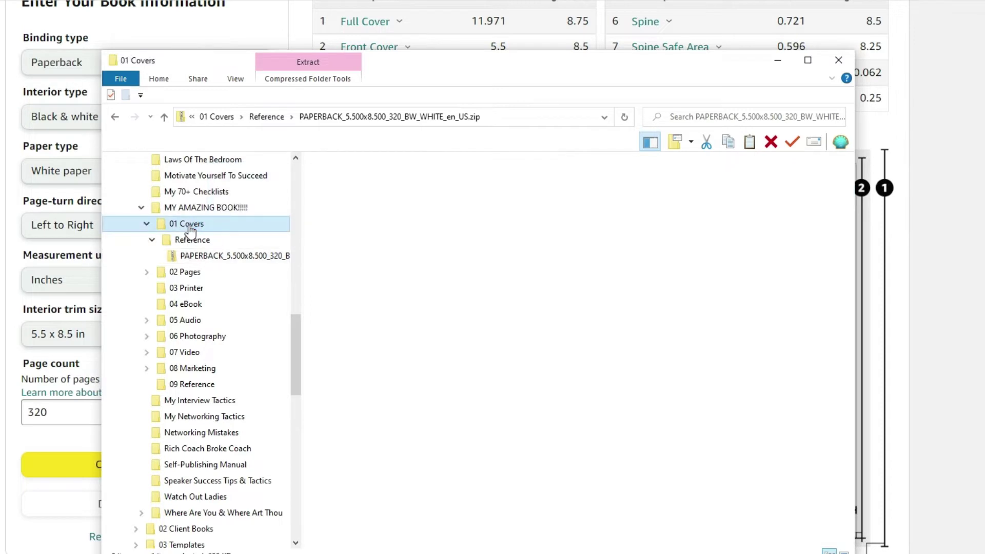
click(482, 289)
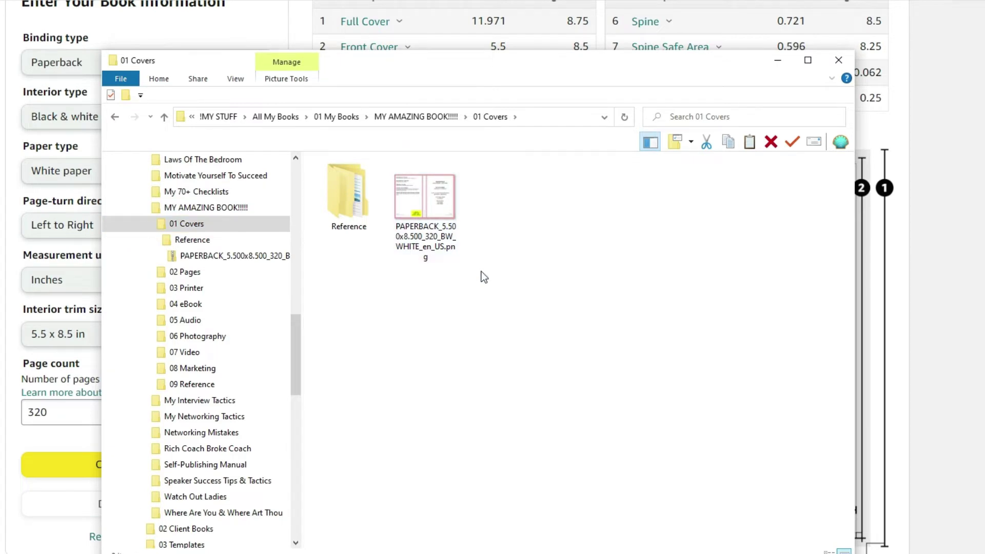
ctrl+scroll(540, 286, up, 2)
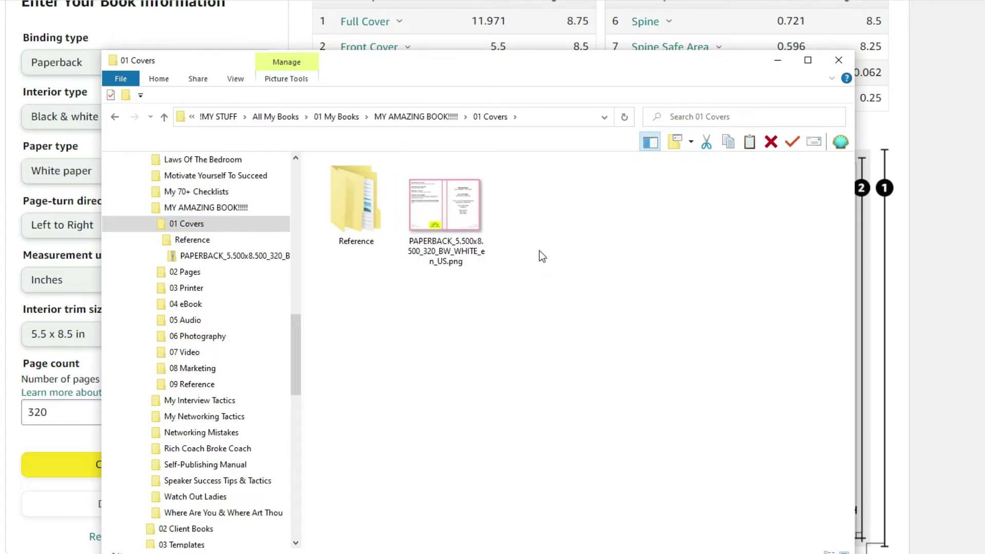
ctrl+scroll(508, 210, up, 1)
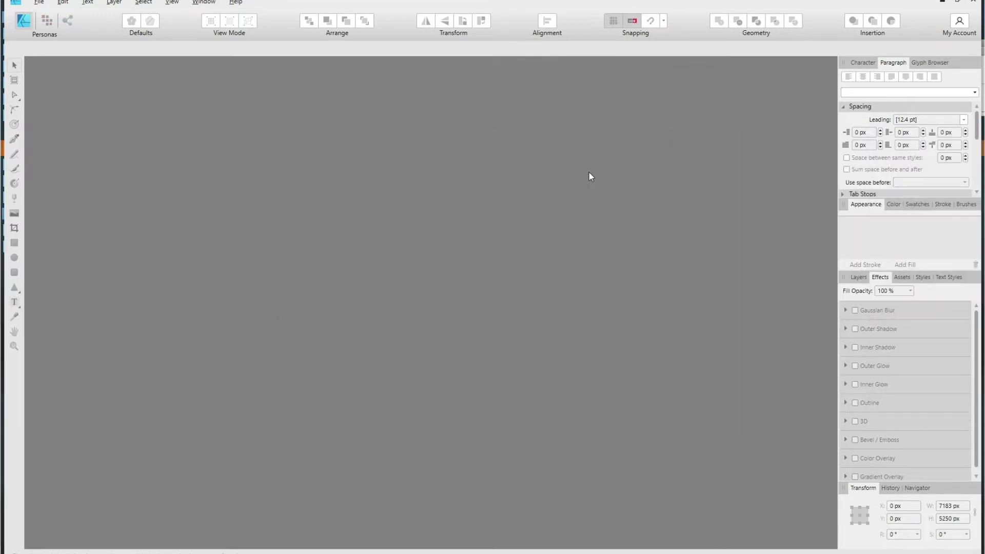
Open the PAPERBACK template PNG from 01 Covers as a 7183 x 5250 px, 600 dpi document.
click(39, 2)
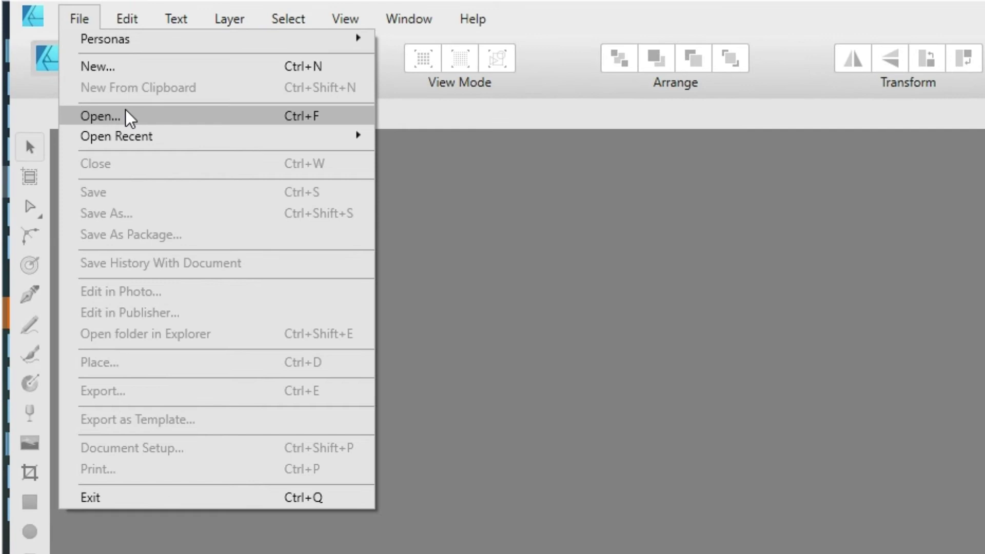
click(129, 117)
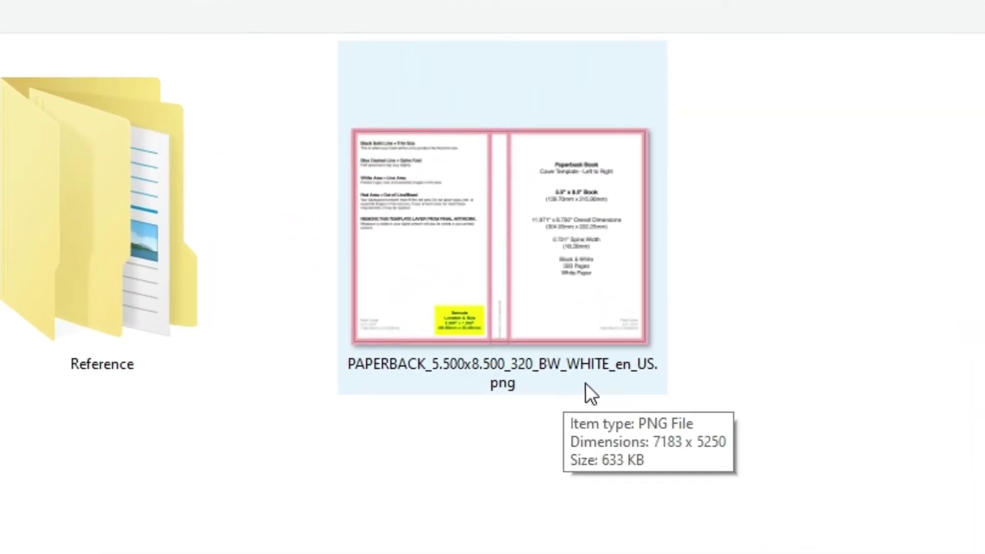
double_click(528, 258)
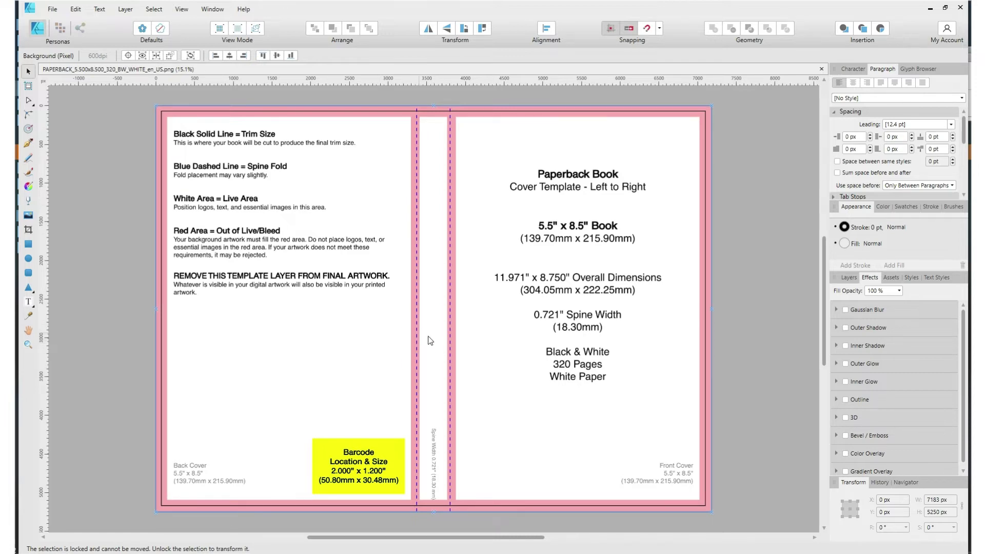
Restore the template image to its top-left position on the canvas and deselect it.
key(Delete)
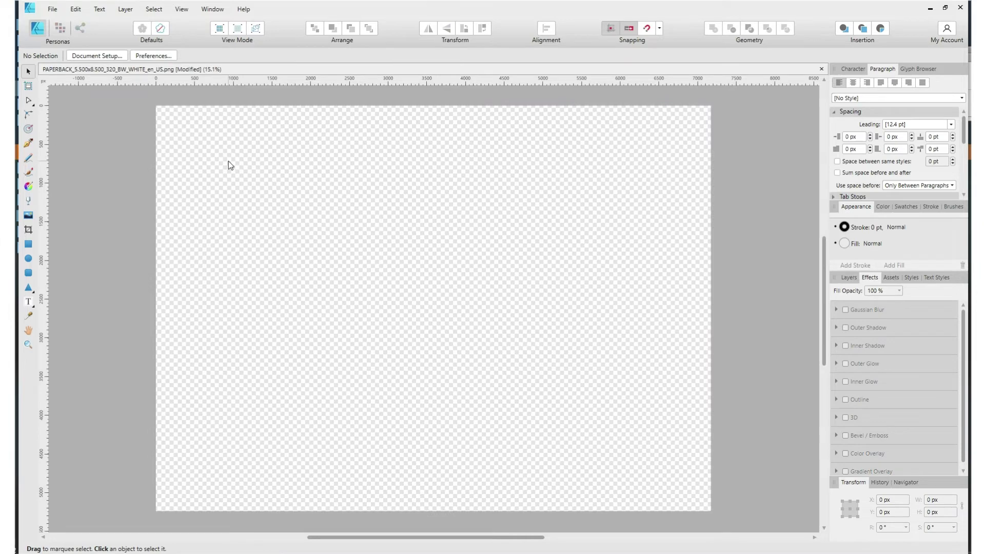
key(ctrl+z)
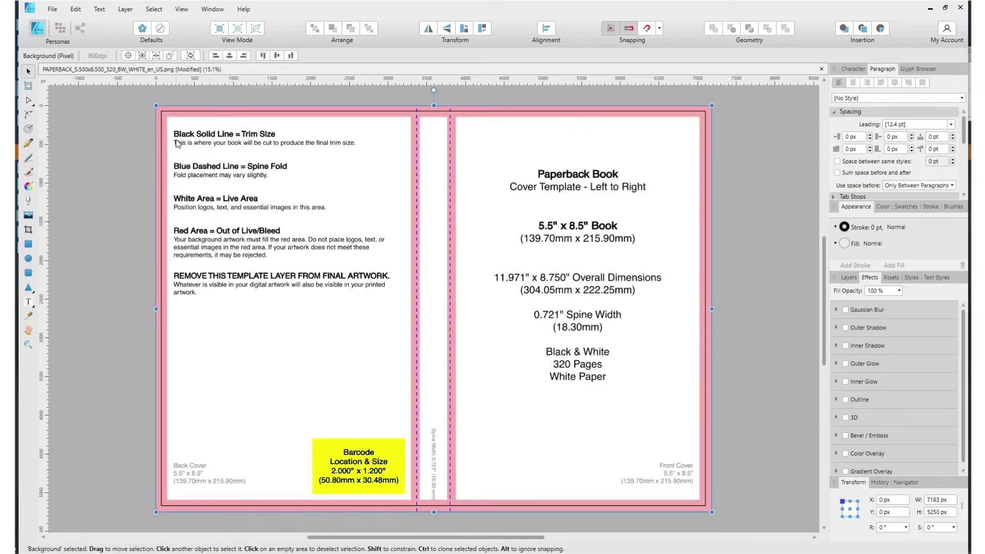
drag(178, 143, 765, 209)
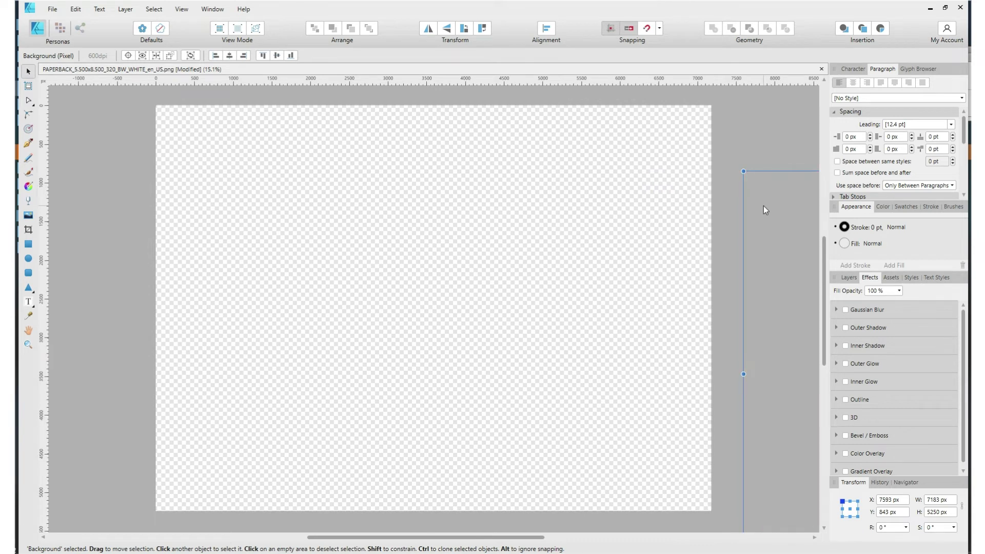
click(741, 149)
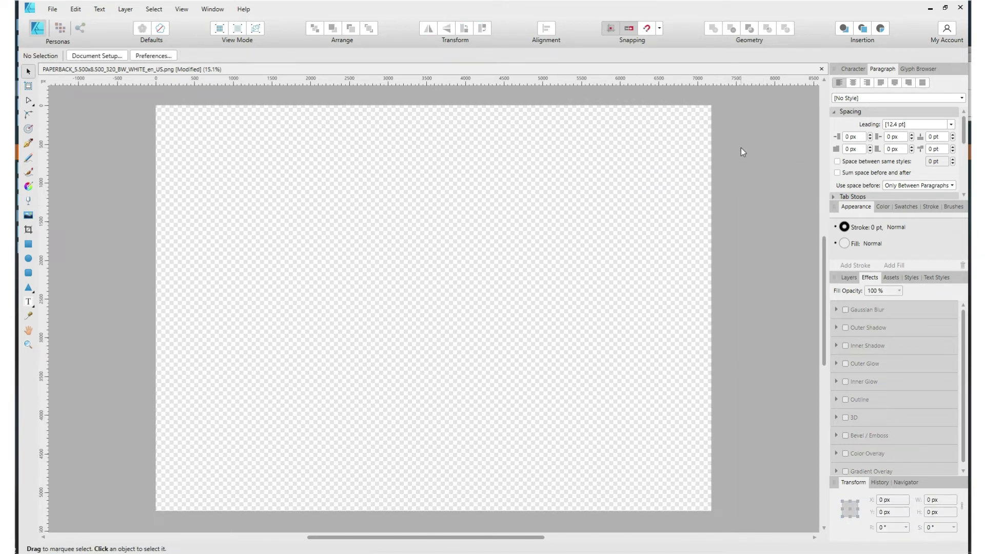
key(ctrl+z)
key(ctrl+z)
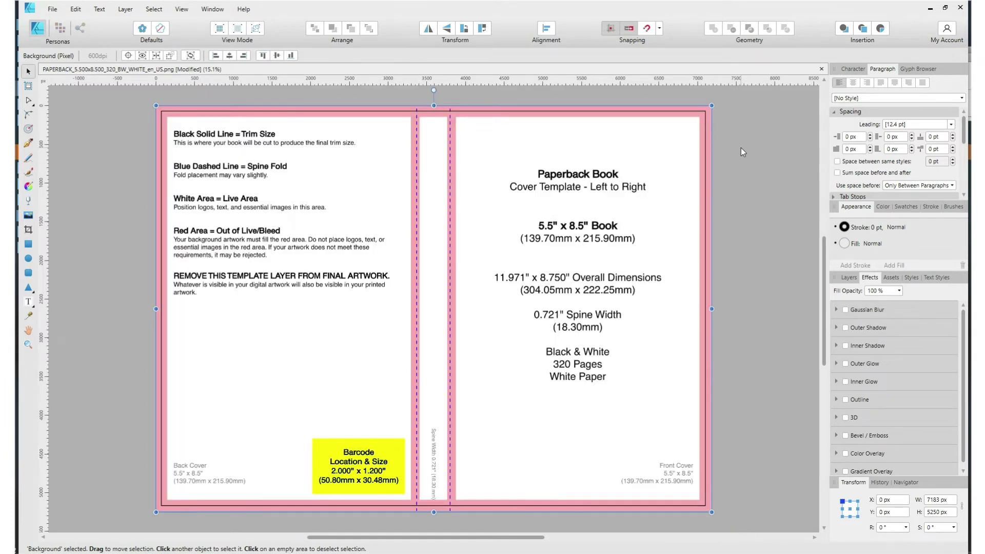
click(741, 147)
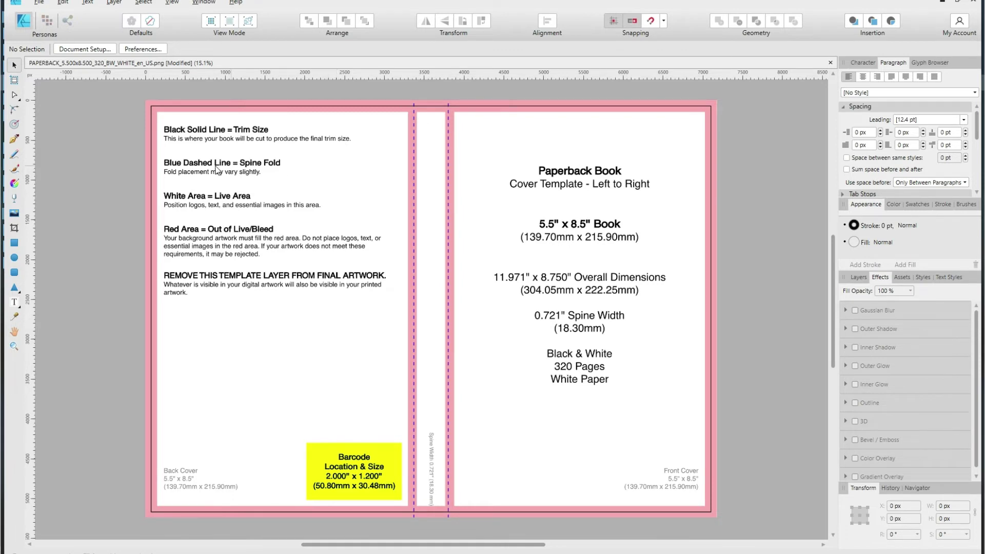
Add vertical guides across the back cover and at both spine edges.
drag(31, 129, 408, 143)
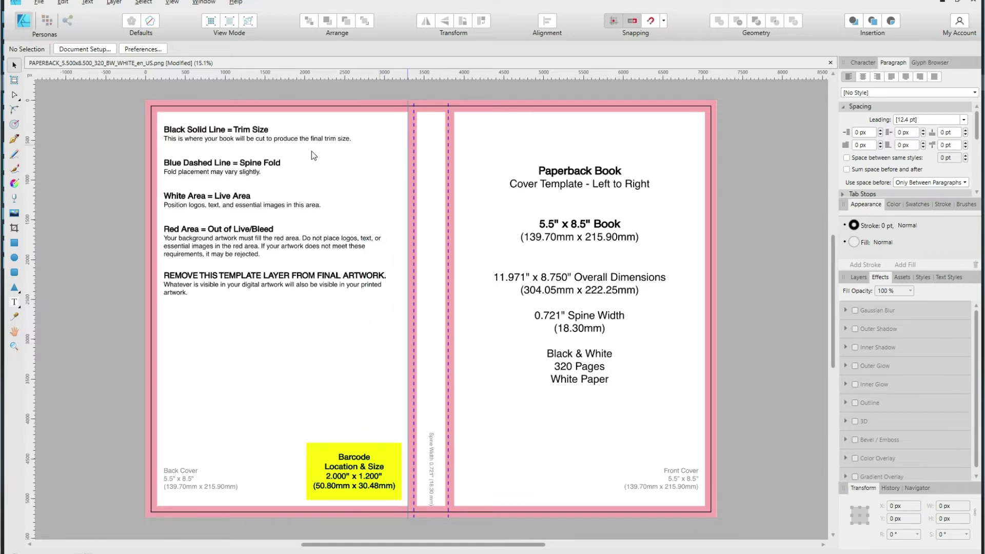
drag(32, 146, 417, 166)
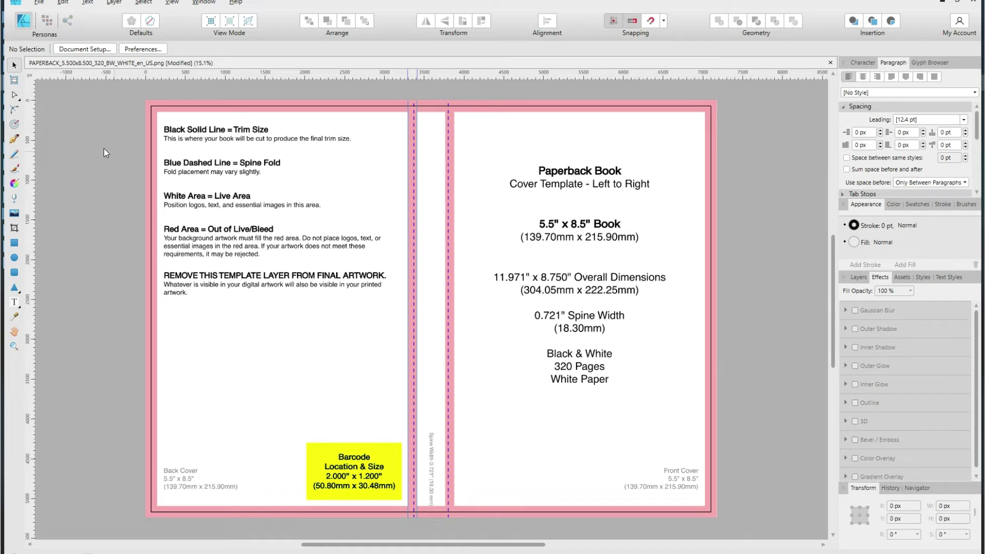
drag(33, 120, 447, 139)
drag(31, 119, 454, 132)
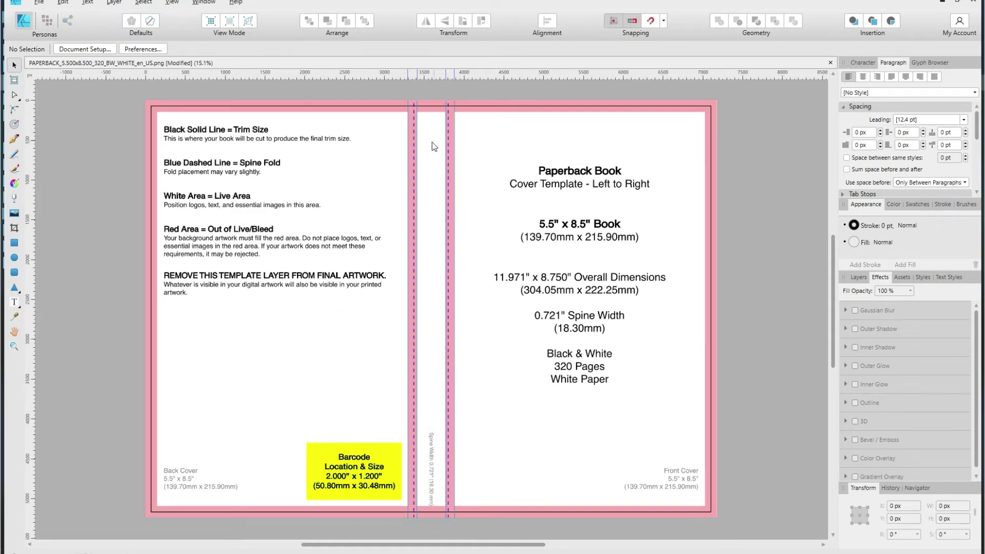
Add top and bottom horizontal guides plus left trim and live-area vertical guides.
drag(324, 89, 362, 112)
drag(387, 75, 417, 506)
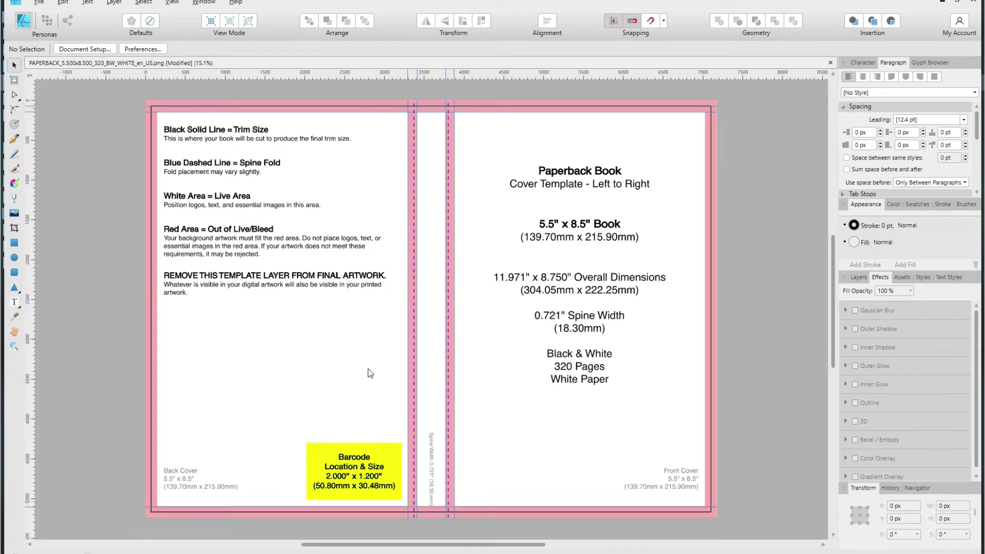
drag(281, 74, 362, 509)
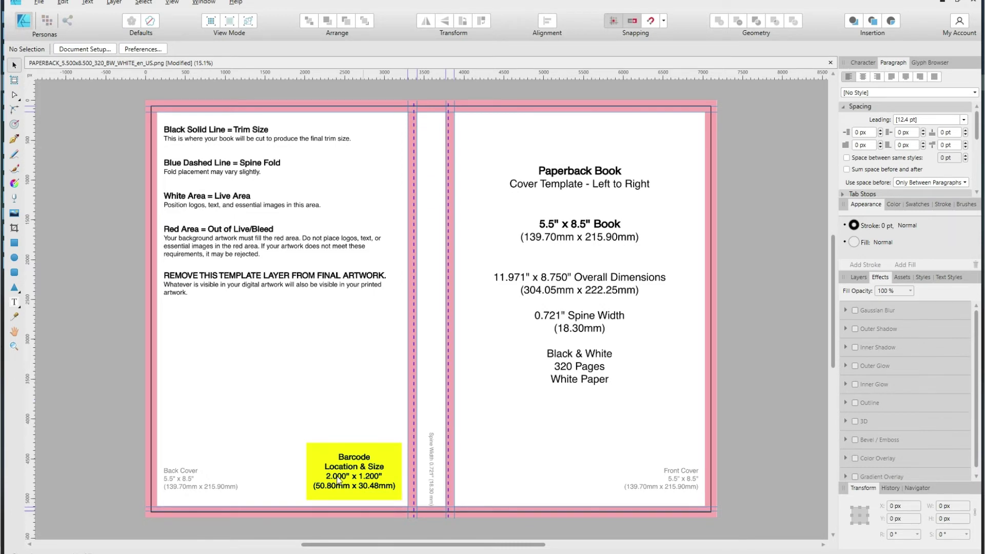
drag(31, 174, 157, 186)
drag(34, 127, 152, 150)
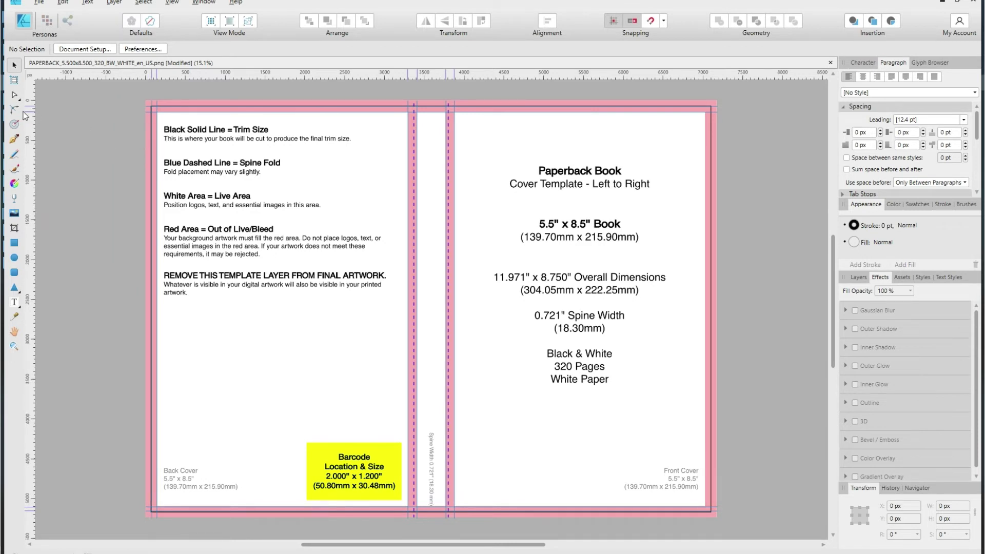
drag(36, 114, 220, 112)
drag(42, 115, 40, 152)
Frame the yellow barcode box with guides on its left, right, top and bottom sides.
drag(40, 149, 305, 308)
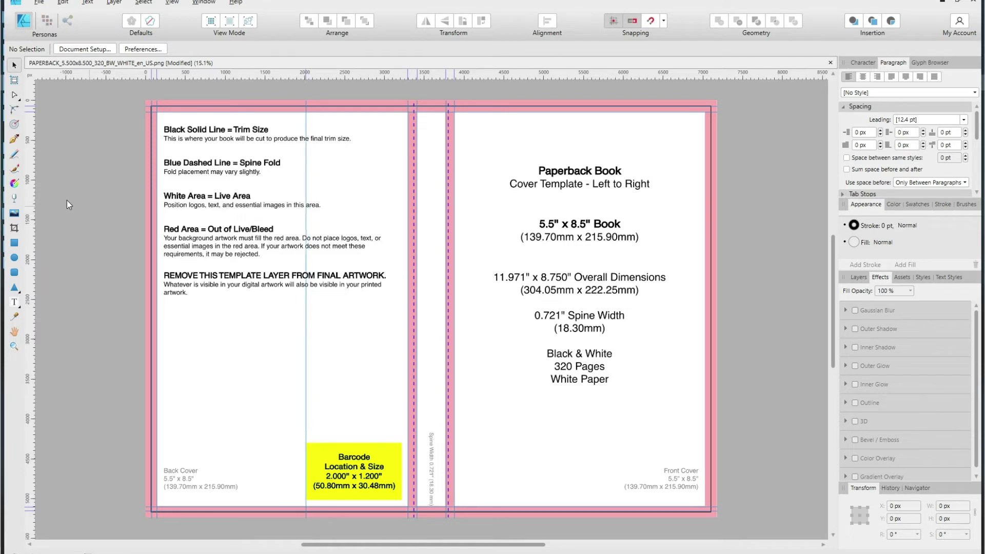
drag(30, 191, 402, 267)
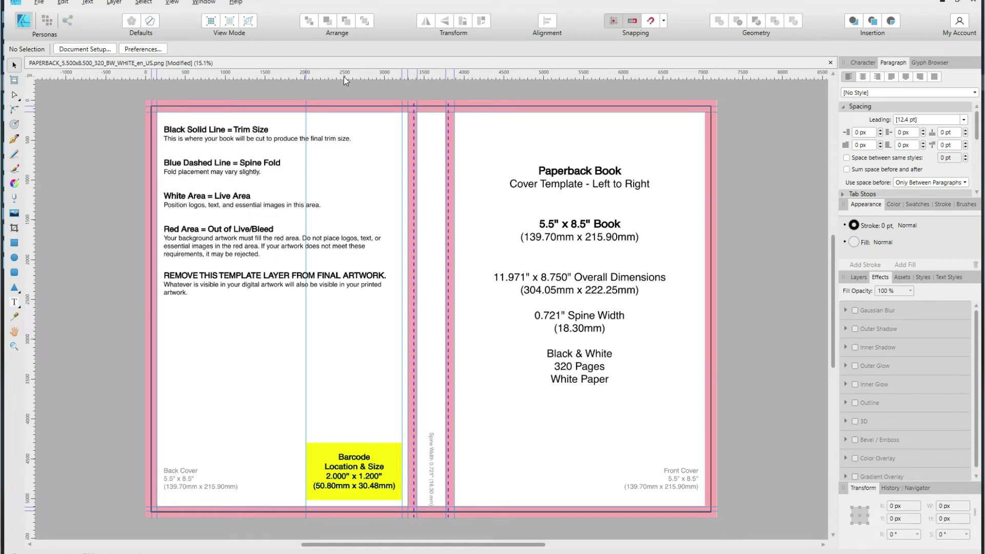
drag(343, 76, 374, 443)
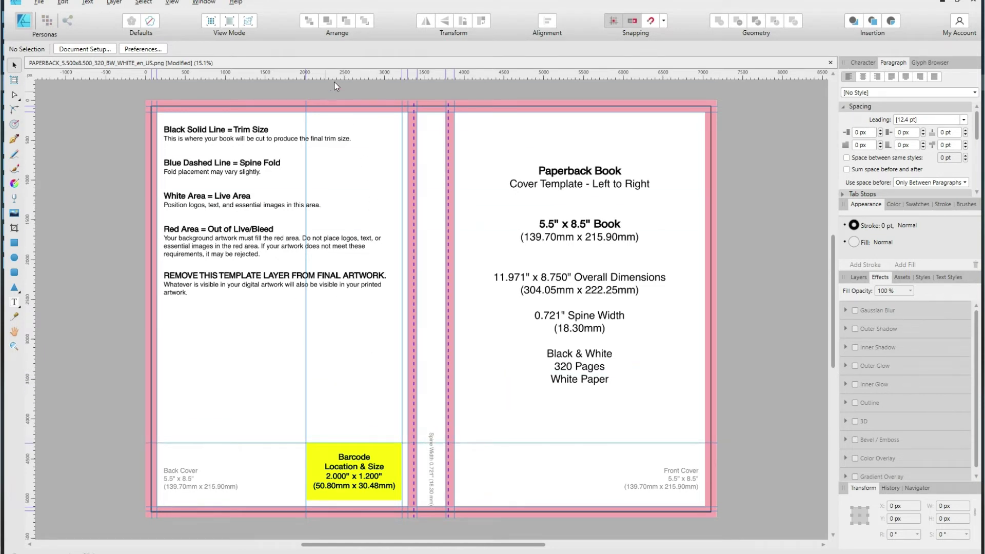
drag(341, 72, 365, 501)
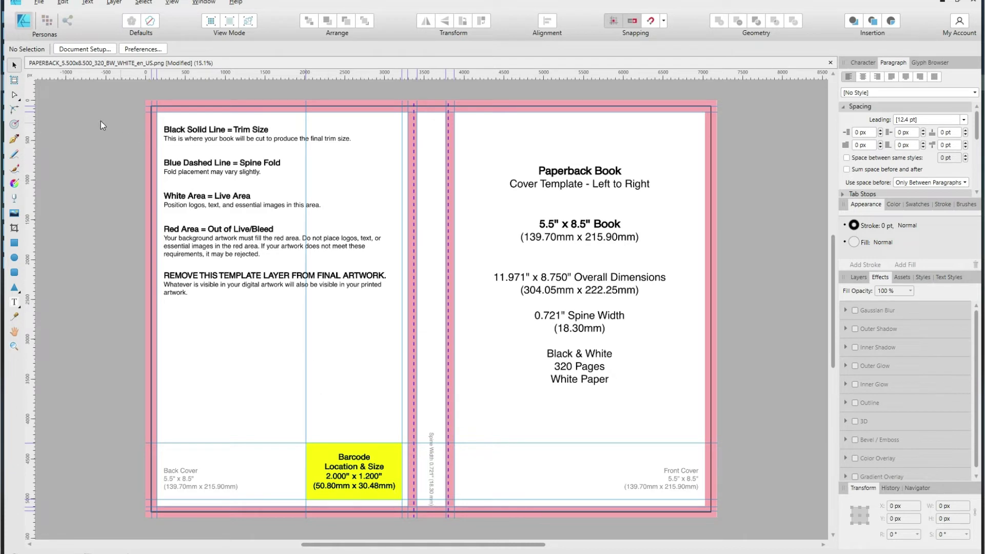
Add a guide at the front cover's right edge and align the top-left guides to the live-area and trim lines.
drag(30, 120, 705, 143)
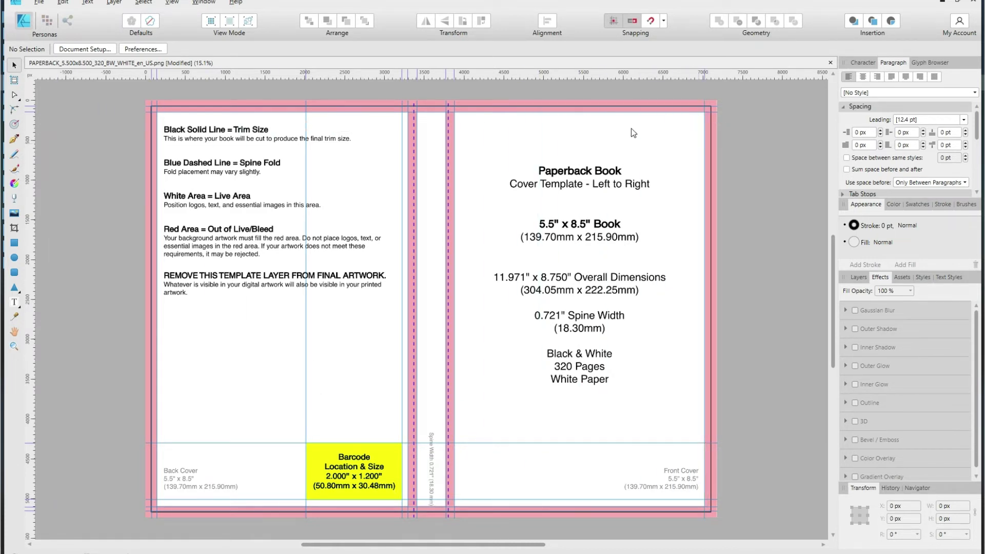
scroll(143, 143, up, 5)
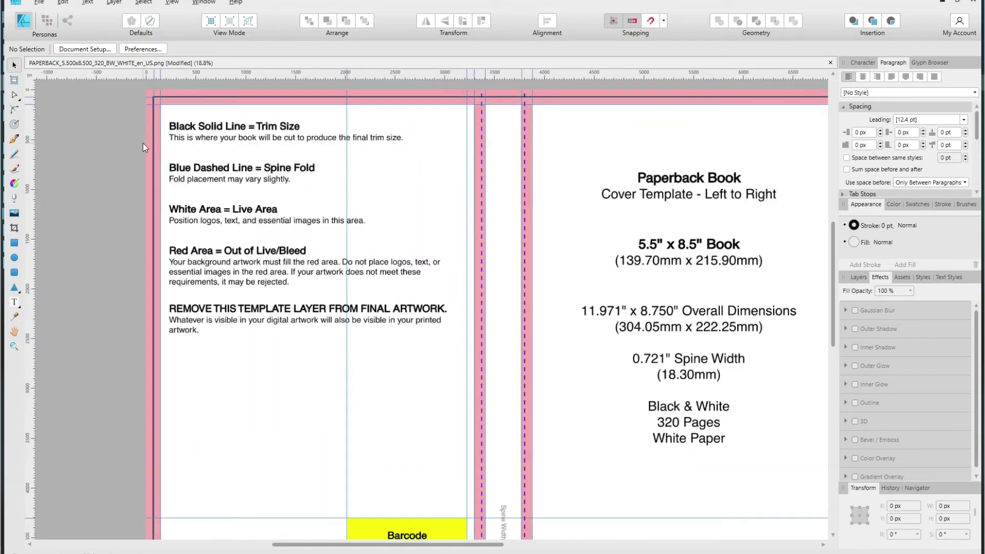
scroll(145, 160, up, 6)
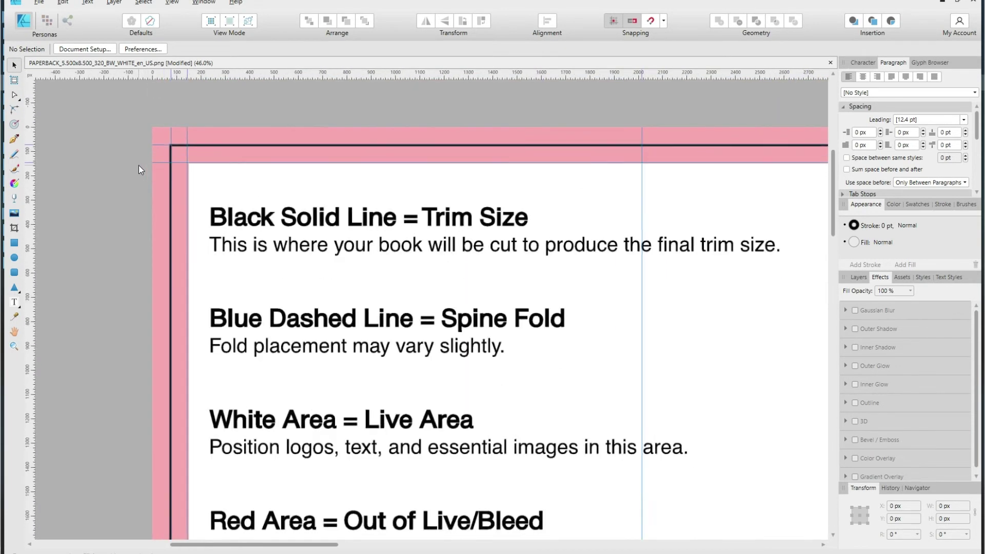
scroll(138, 165, up, 2)
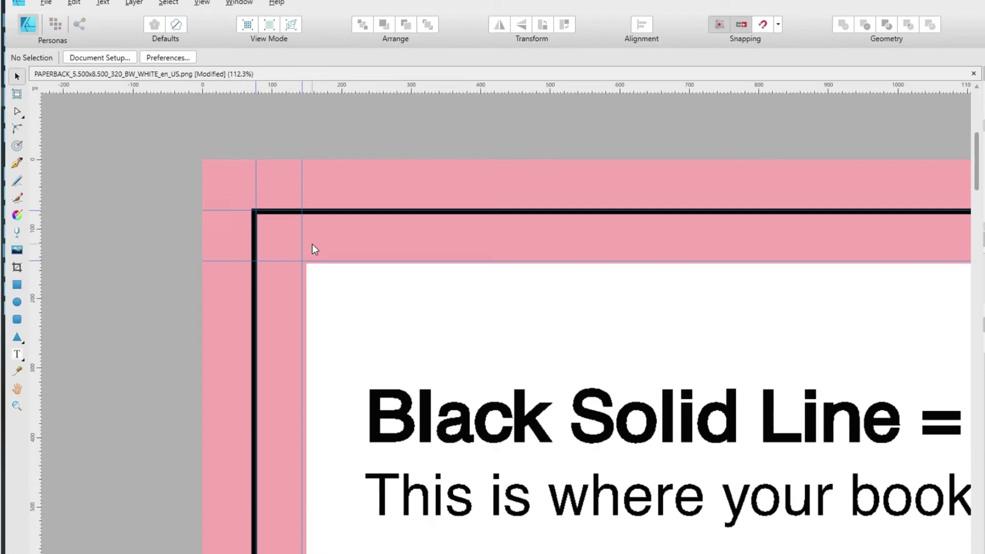
drag(372, 280, 405, 305)
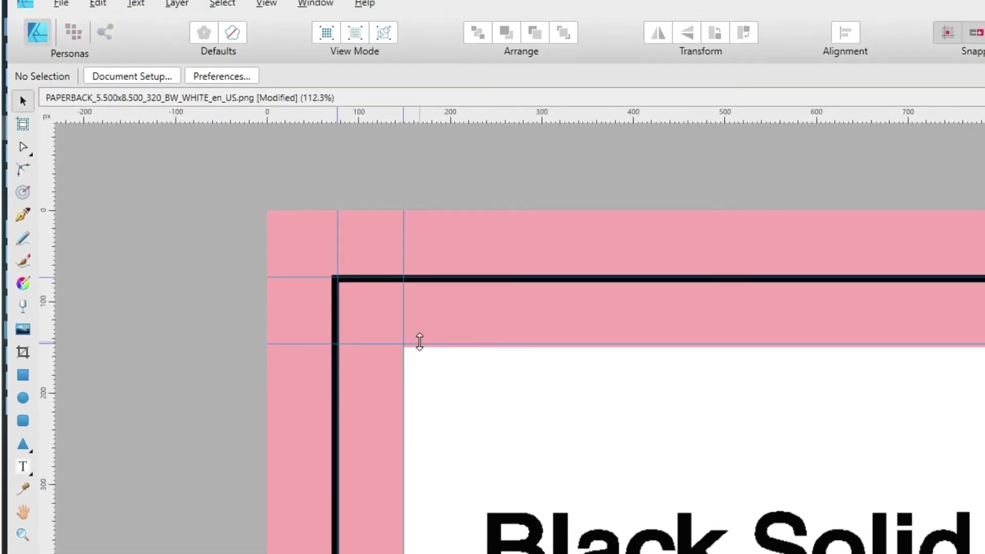
mouse_move(419, 341)
mouse_down()
mouse_move(418, 293)
mouse_move(437, 346)
mouse_up()
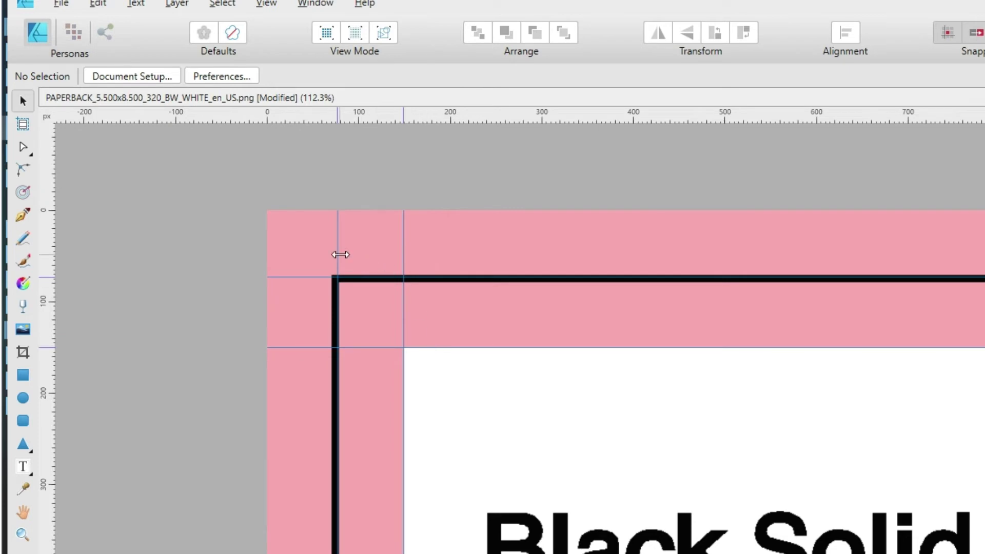
drag(335, 254, 343, 276)
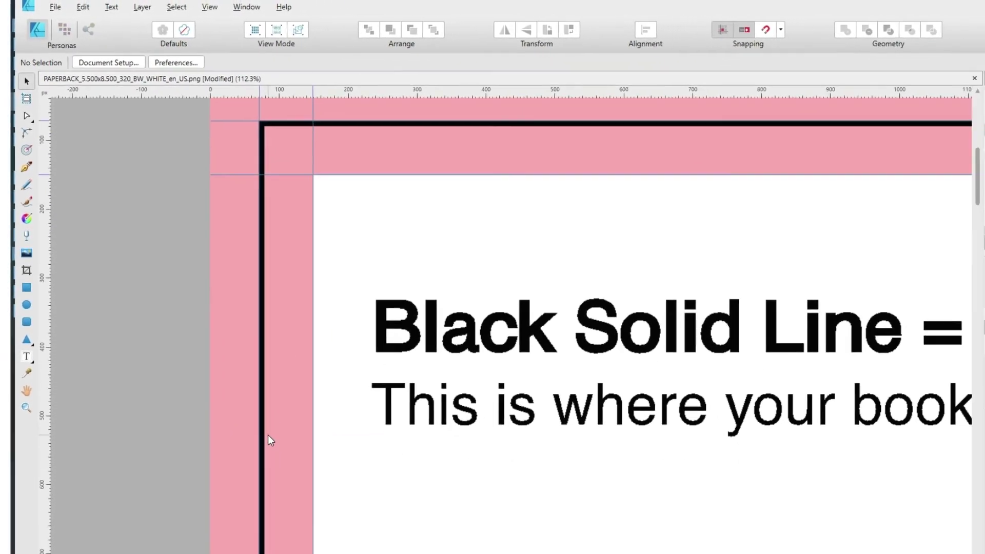
Align the bottom guides with the bottom trim line and the live-area bottom edge.
scroll(324, 546, down, 10)
scroll(248, 410, down, 15)
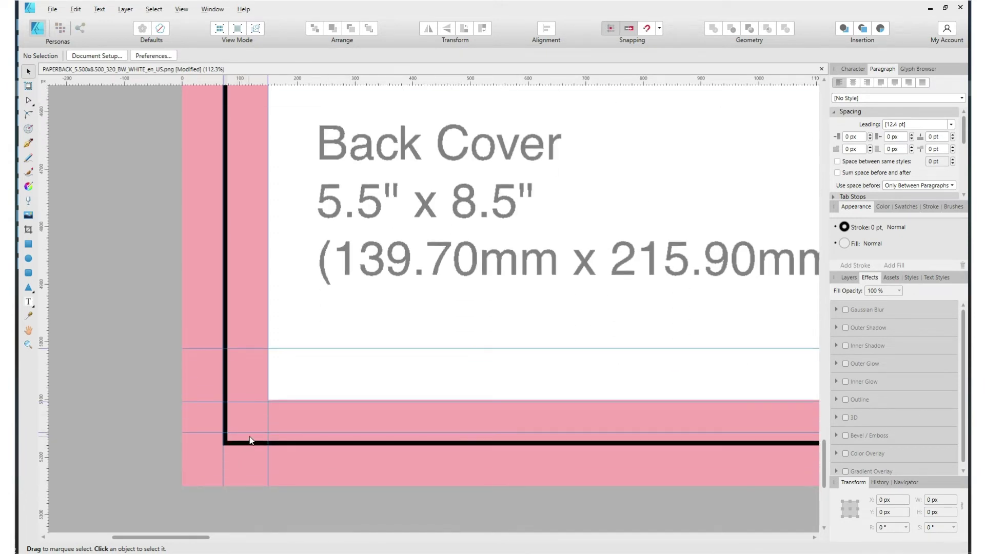
drag(248, 433, 267, 446)
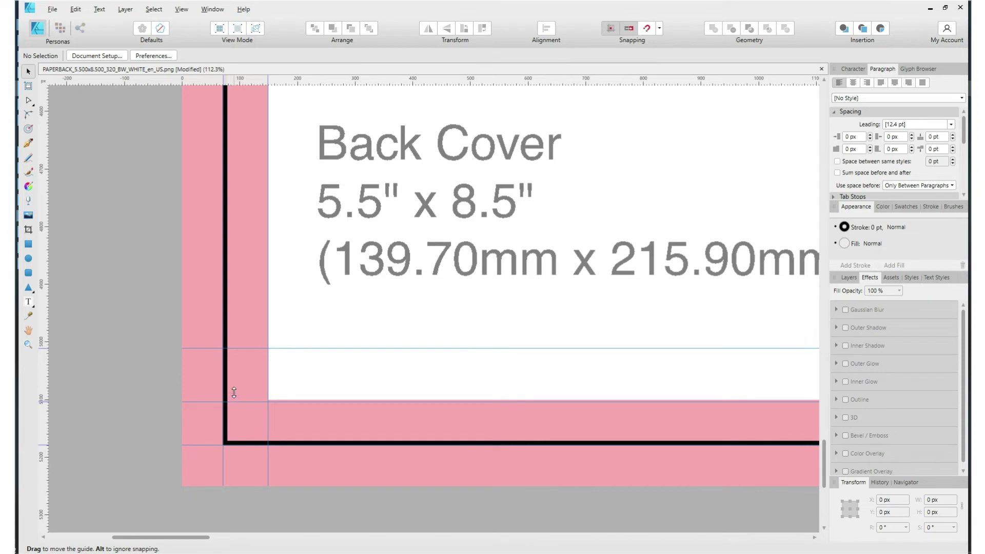
drag(234, 393, 242, 398)
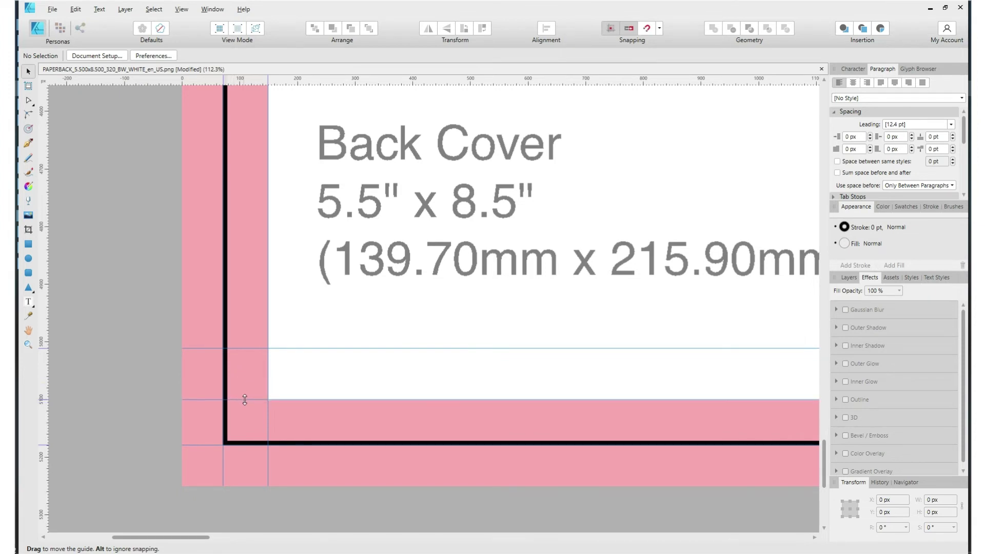
scroll(494, 537, right, 5)
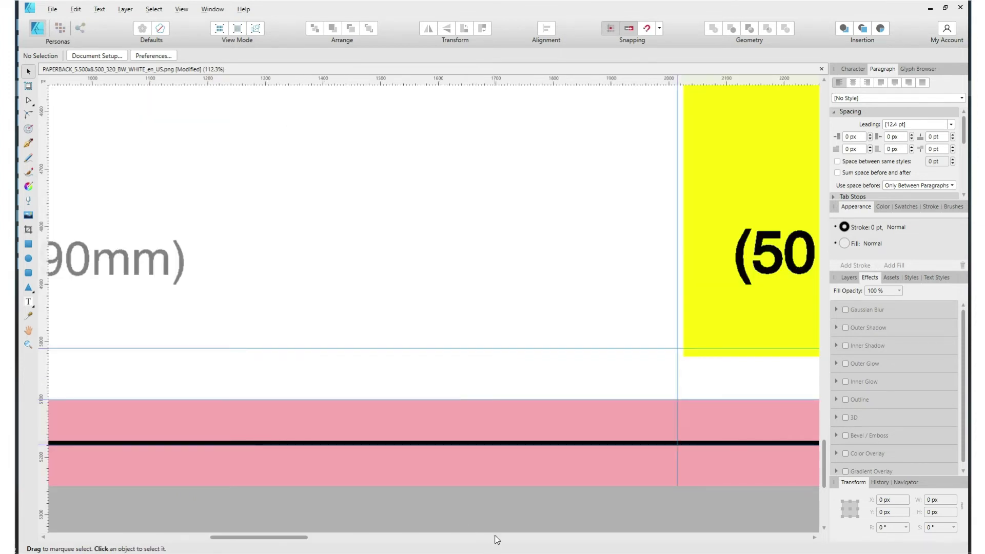
Align guides with the barcode box's bottom, top, right and left edges.
scroll(497, 539, right, 5)
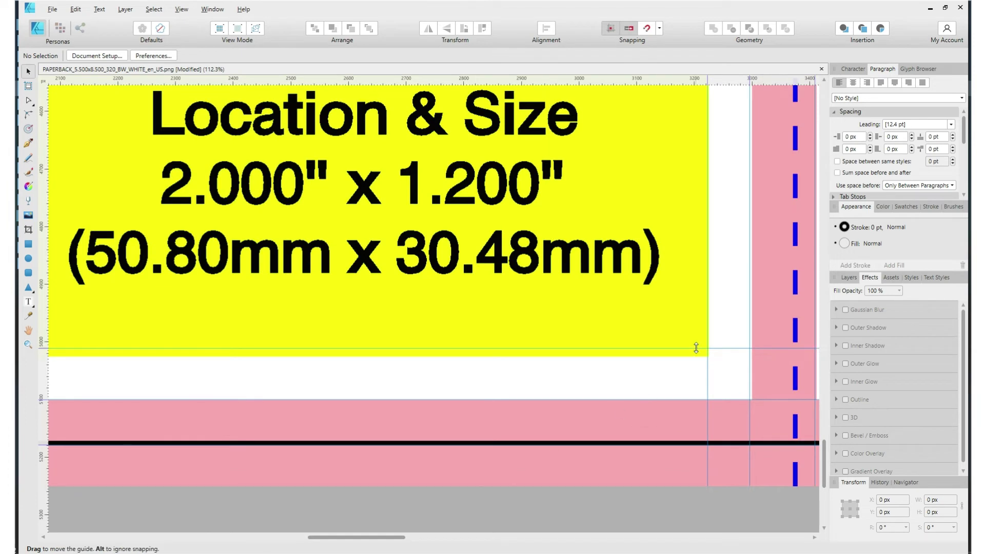
mouse_move(698, 350)
mouse_down()
mouse_move(702, 357)
mouse_move(710, 338)
mouse_up()
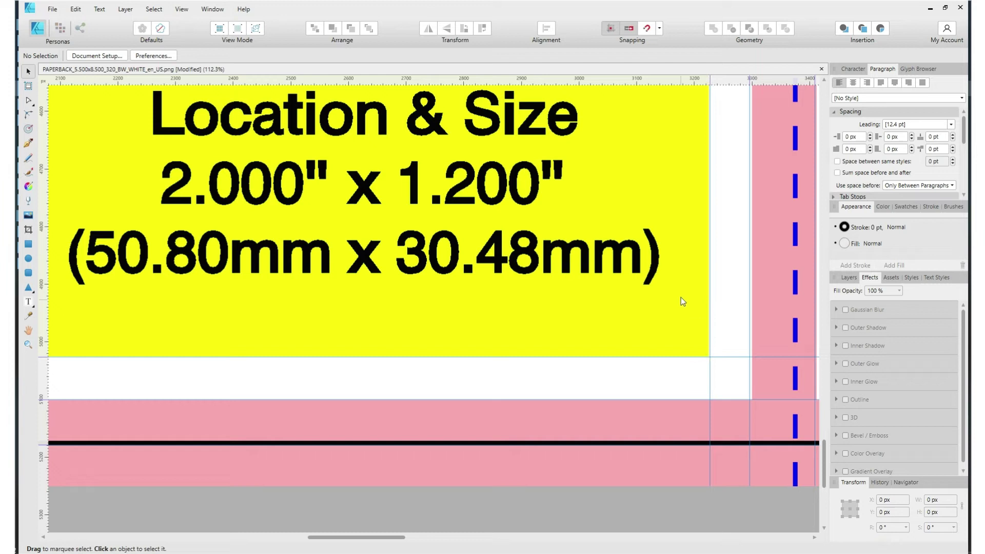
scroll(672, 257, up, 5)
drag(680, 200, 681, 203)
mouse_move(750, 232)
mouse_down()
mouse_move(766, 233)
mouse_move(755, 232)
mouse_up()
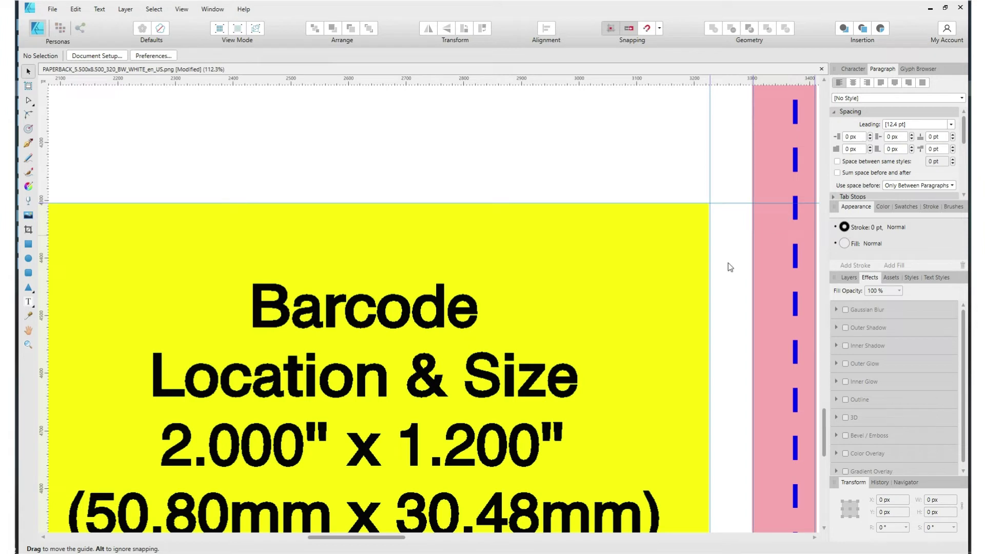
drag(389, 538, 354, 427)
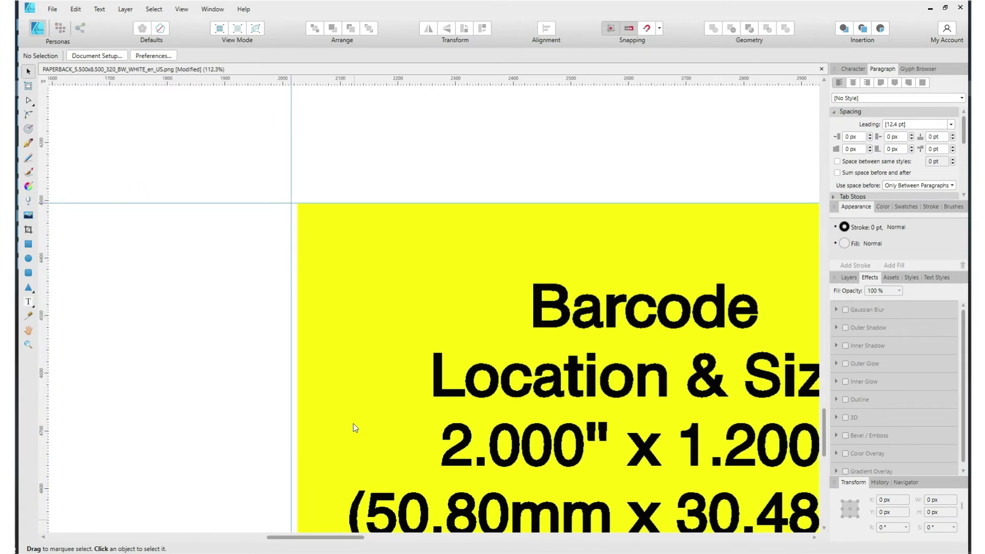
drag(292, 240, 298, 241)
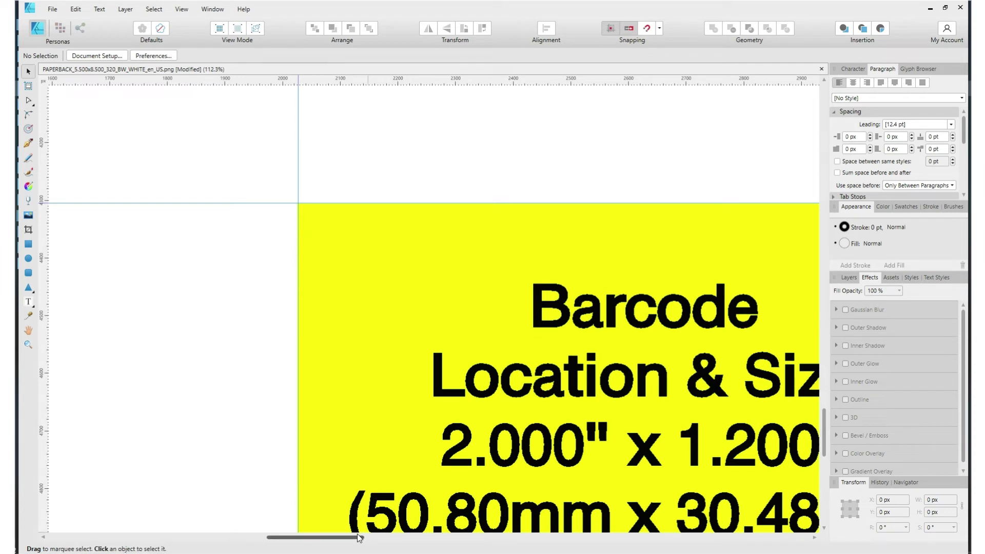
drag(360, 541, 462, 541)
Fit guides to the pink spine band edges and add a new guide on the right fold's dashed line.
drag(404, 155, 404, 158)
mouse_move(611, 164)
mouse_down()
mouse_move(598, 165)
mouse_move(609, 165)
mouse_up()
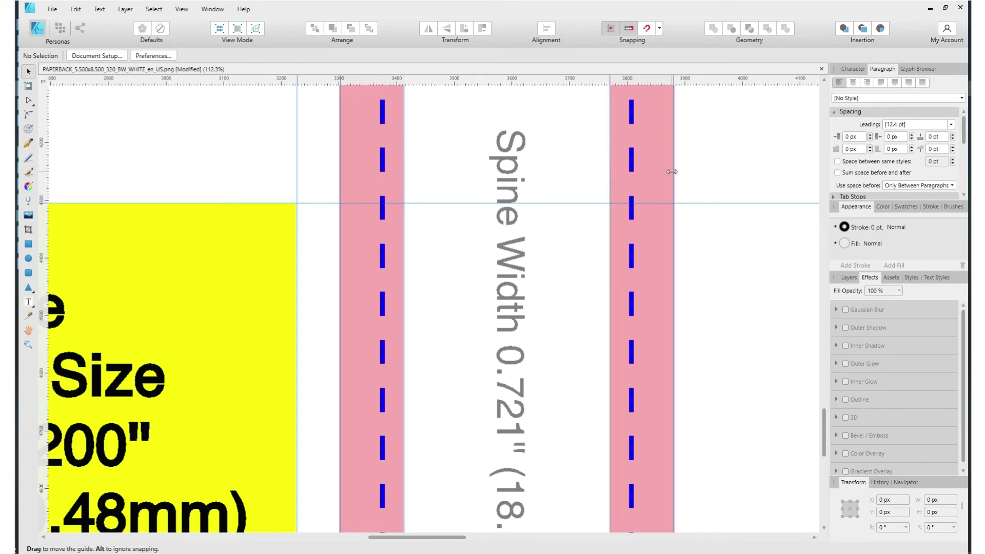
mouse_move(672, 172)
mouse_down()
mouse_move(690, 172)
mouse_move(675, 172)
mouse_up()
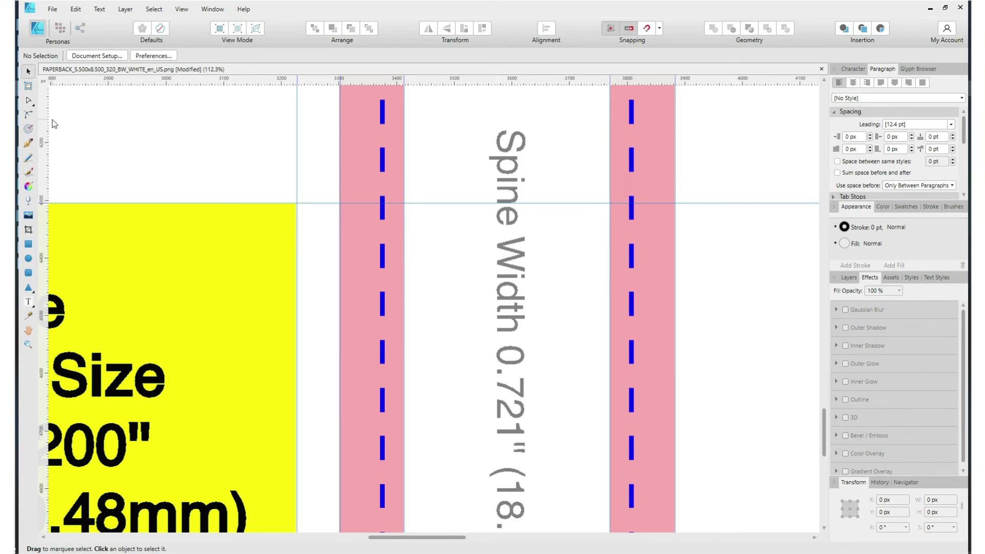
drag(45, 121, 381, 136)
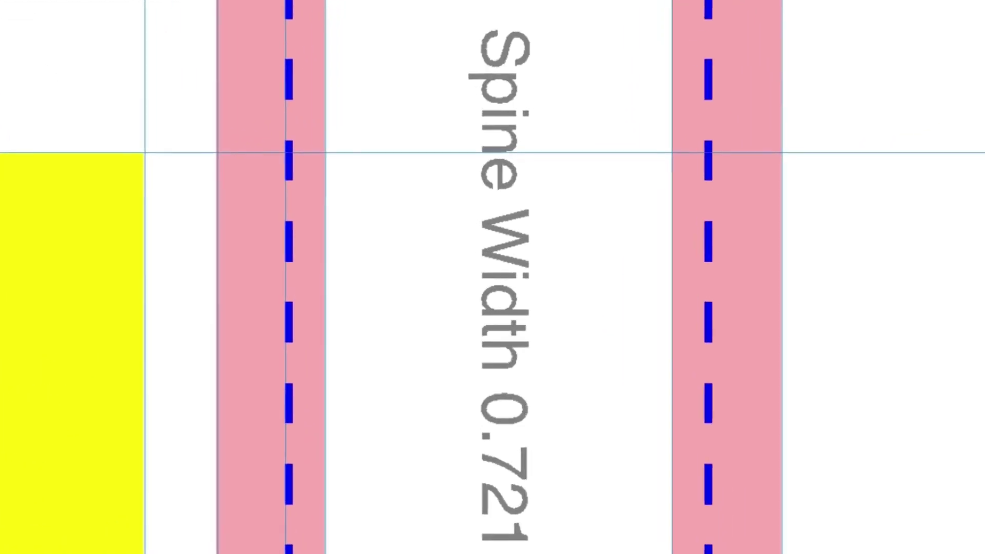
drag(664, 6, 749, 13)
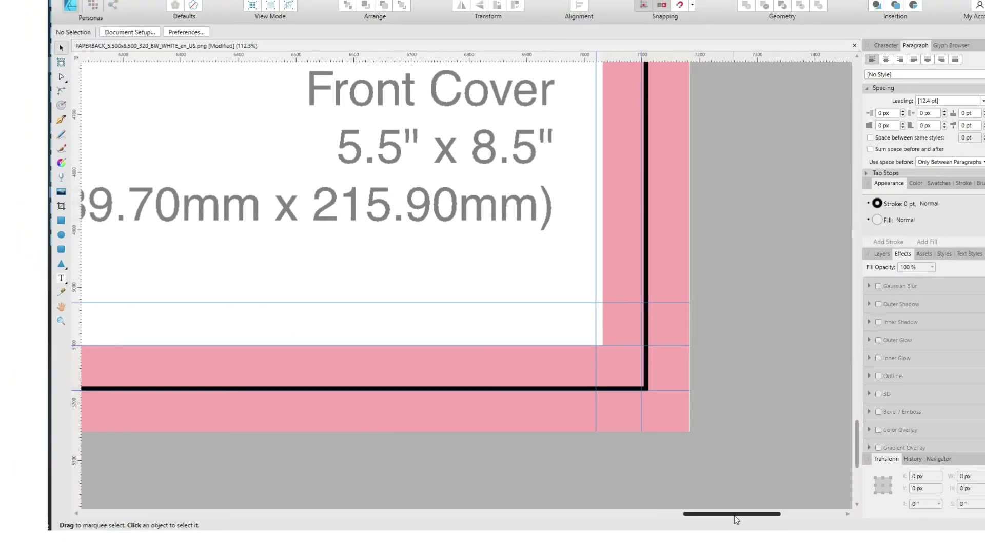
Move the front cover's right vertical guide onto the inner pink bleed edge, then return to the cover top.
drag(734, 515, 729, 516)
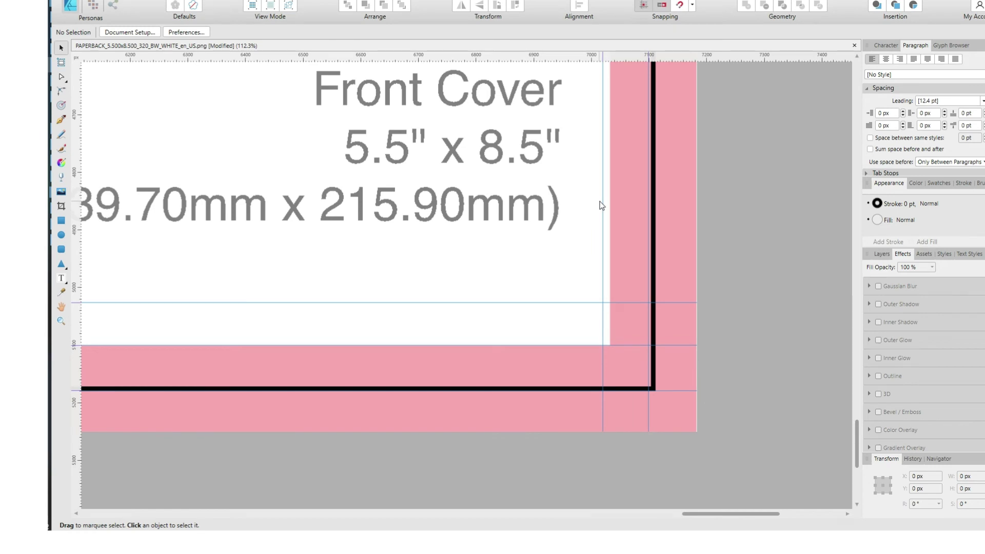
drag(601, 205, 655, 222)
scroll(819, 136, up, 3)
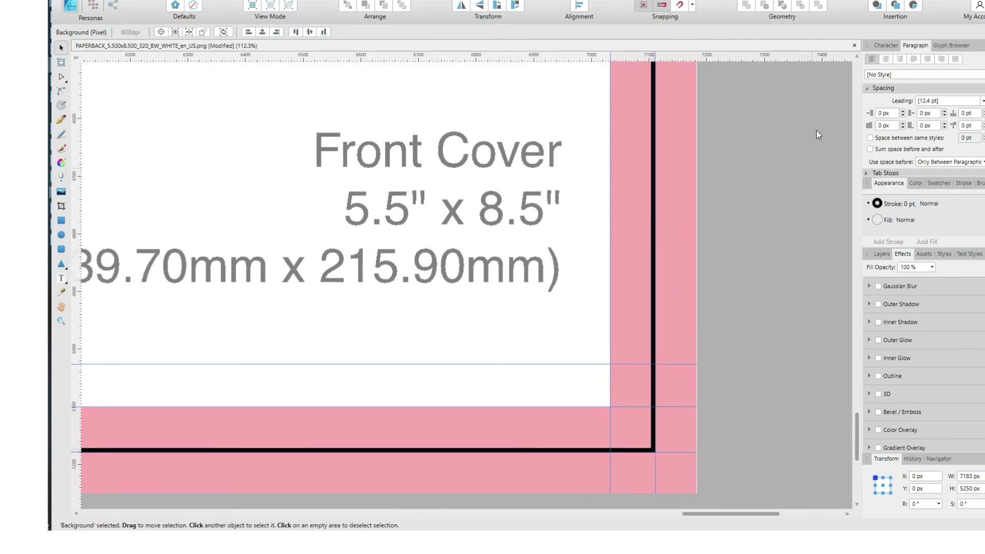
click(854, 72)
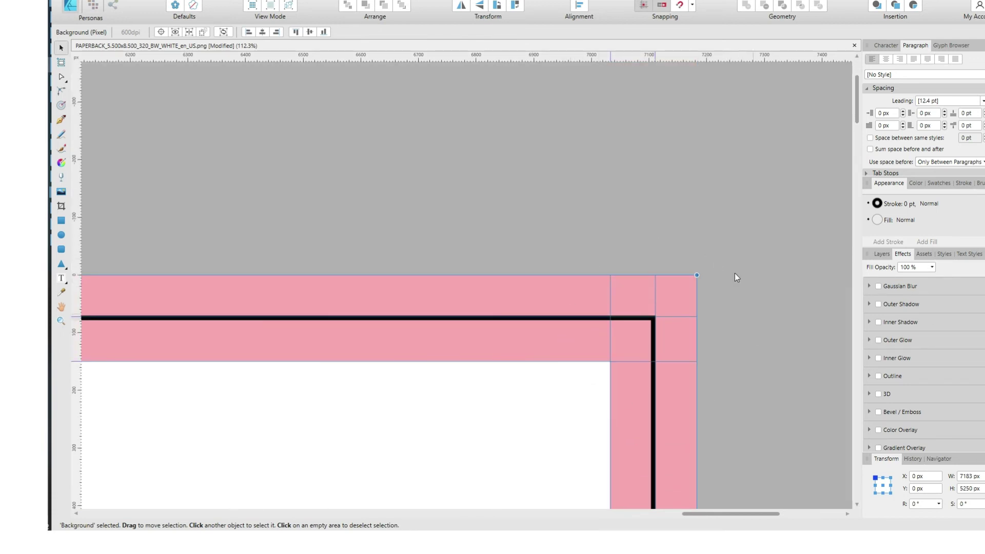
Zoom out until the whole cover template and its guides fit, then deselect the Background layer.
scroll(559, 410, down, 2)
scroll(544, 395, down, 3)
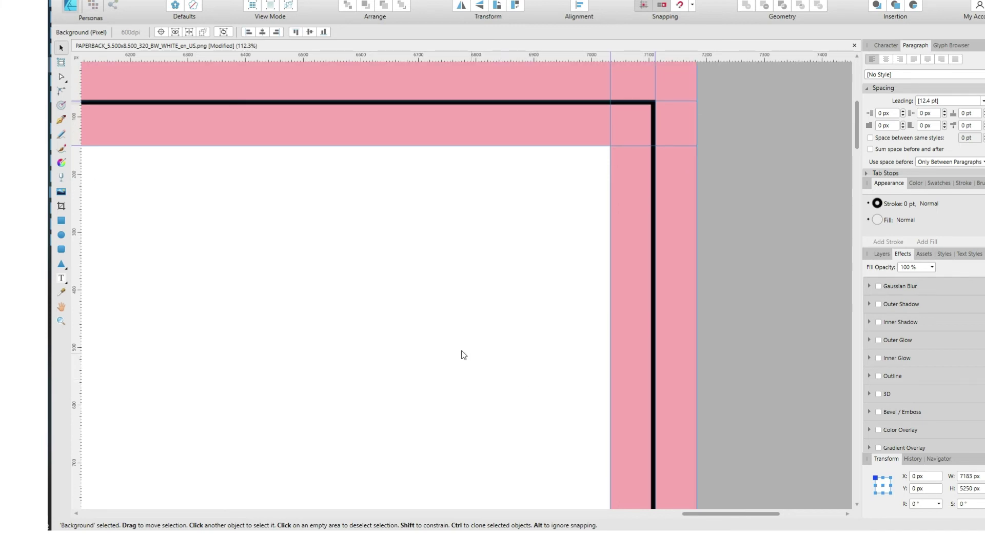
scroll(449, 352, down, 5)
scroll(423, 329, left, 1)
scroll(423, 319, down, 2)
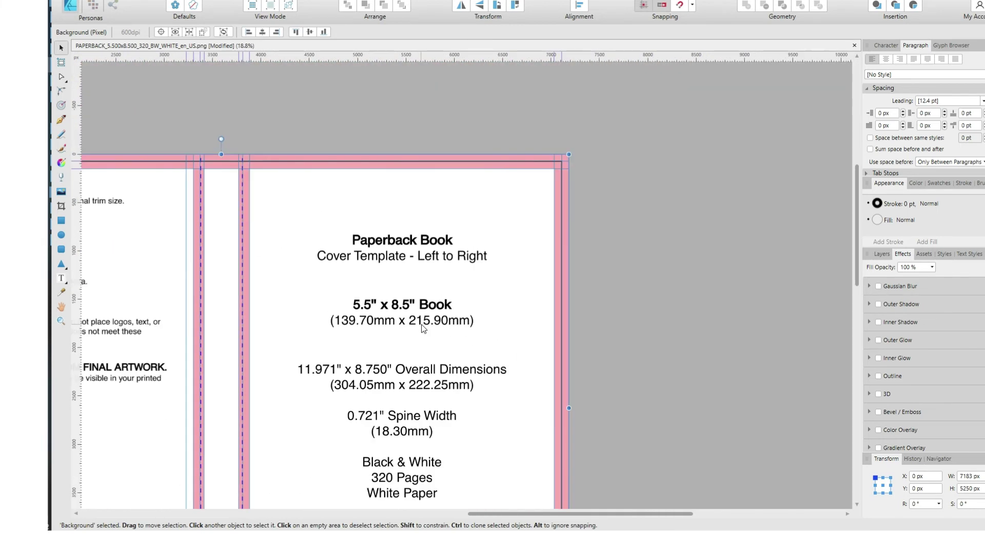
scroll(422, 323, left, 5)
scroll(421, 328, down, 3)
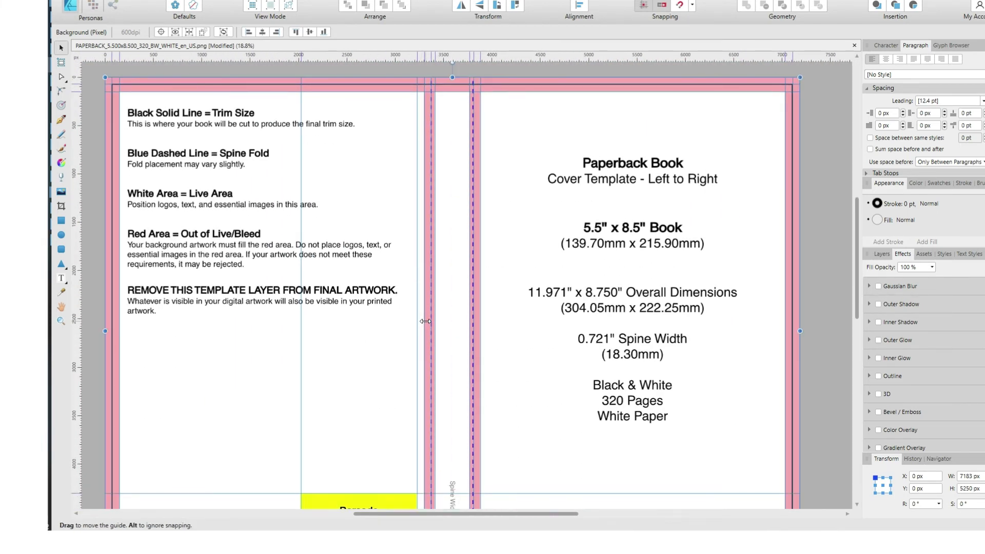
scroll(426, 326, down, 2)
scroll(427, 326, down, 3)
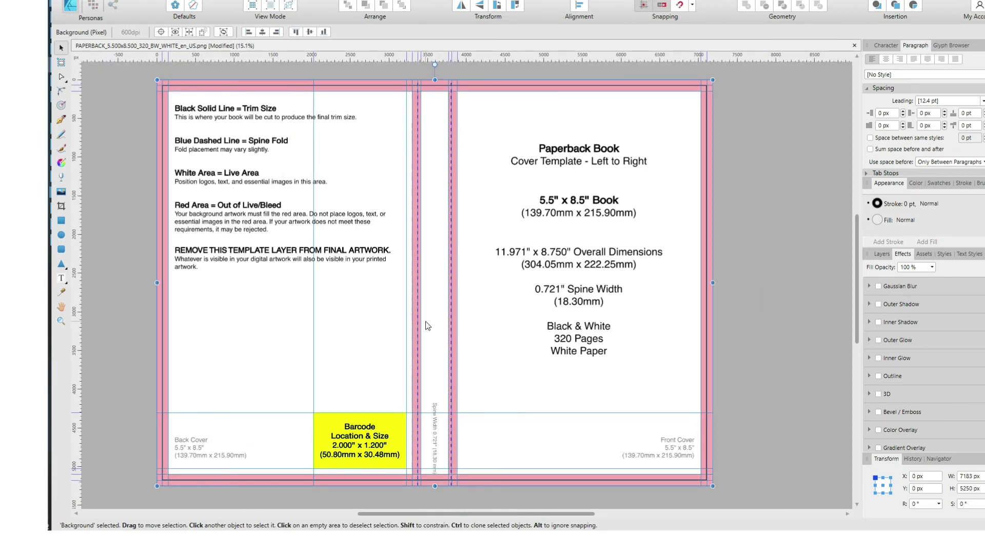
scroll(425, 326, left, 3)
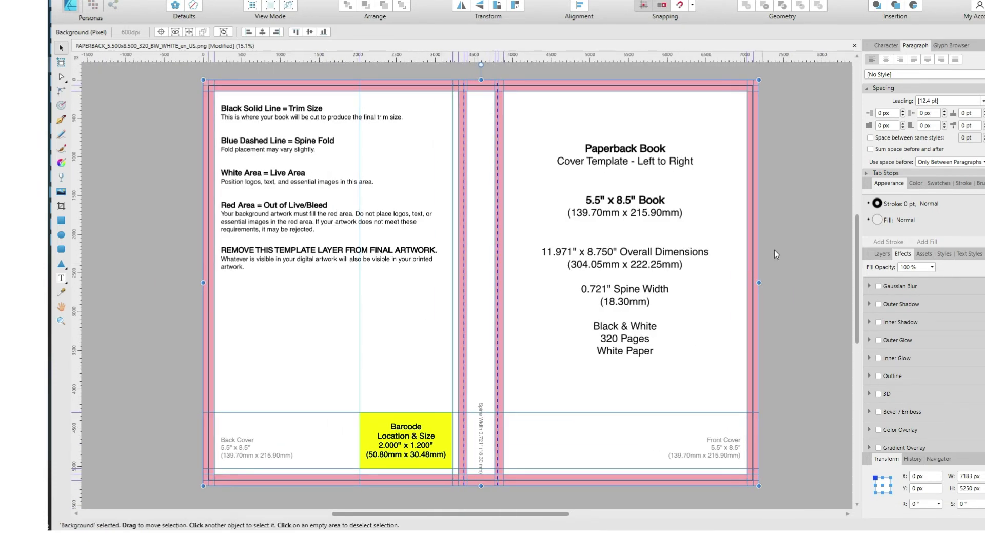
click(780, 233)
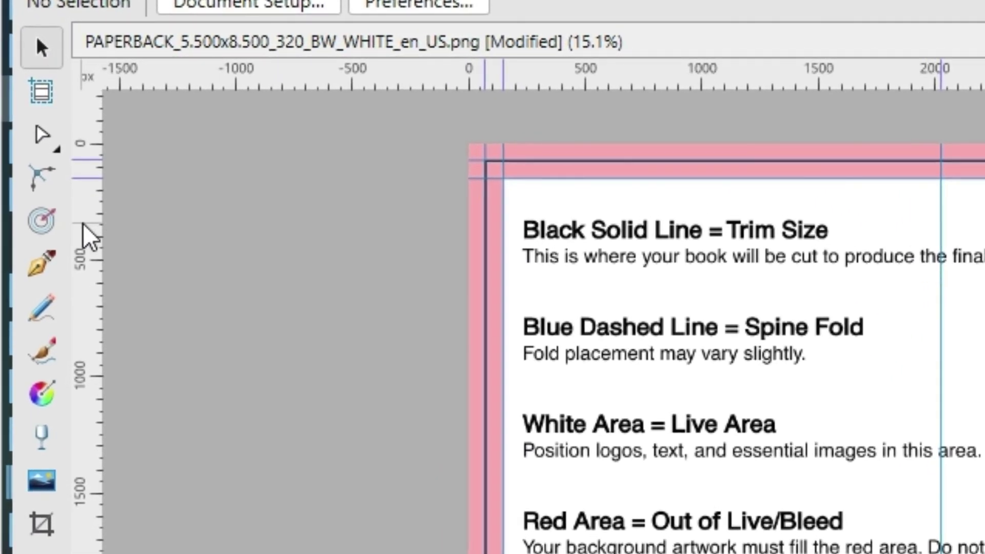
Pull a new guide across the cover and drag the unwanted extra guide off to delete it.
drag(78, 185, 95, 188)
drag(101, 224, 984, 275)
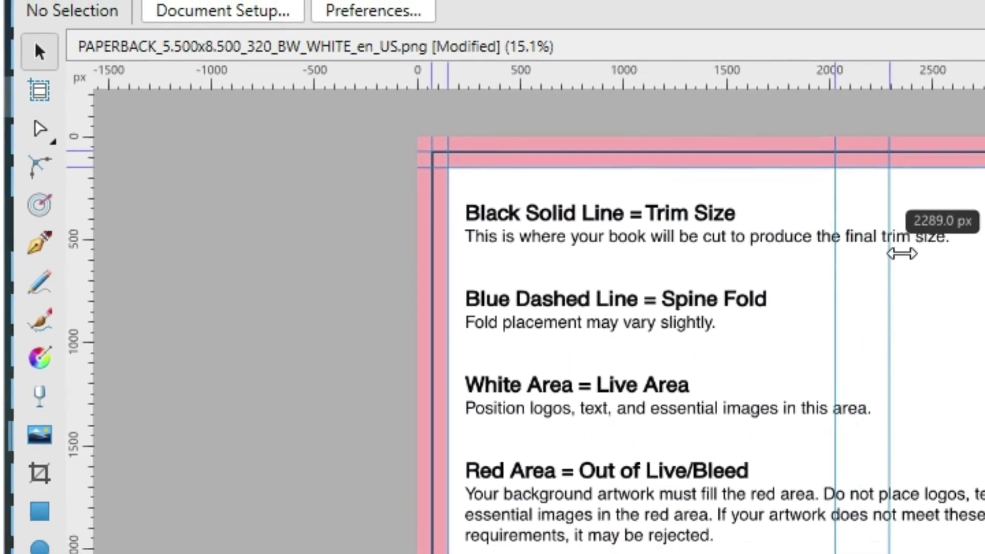
drag(901, 254, 775, 298)
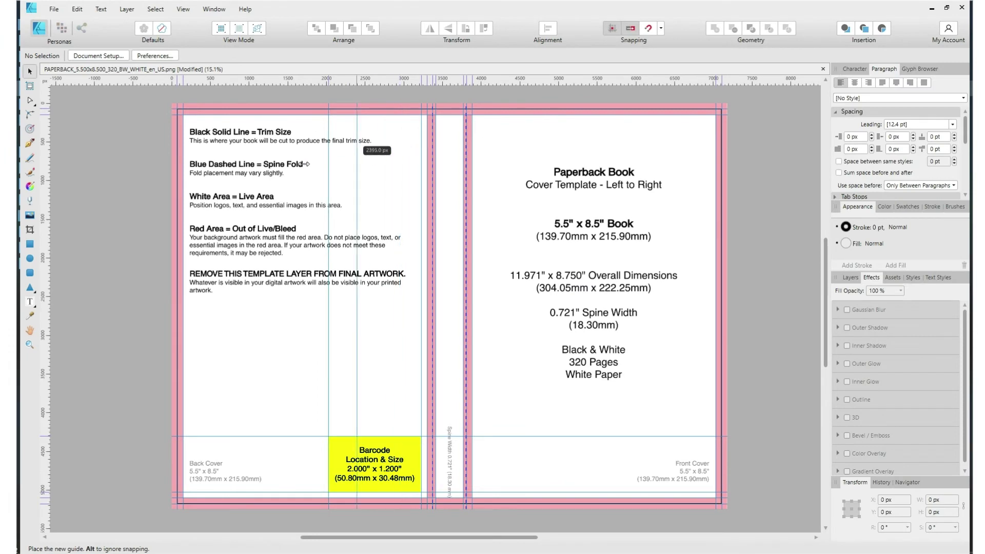
drag(307, 163, 46, 166)
Add a horizontal guide, reposition the vertical guide beside the back cover, and drag the template image off the page.
drag(188, 78, 282, 538)
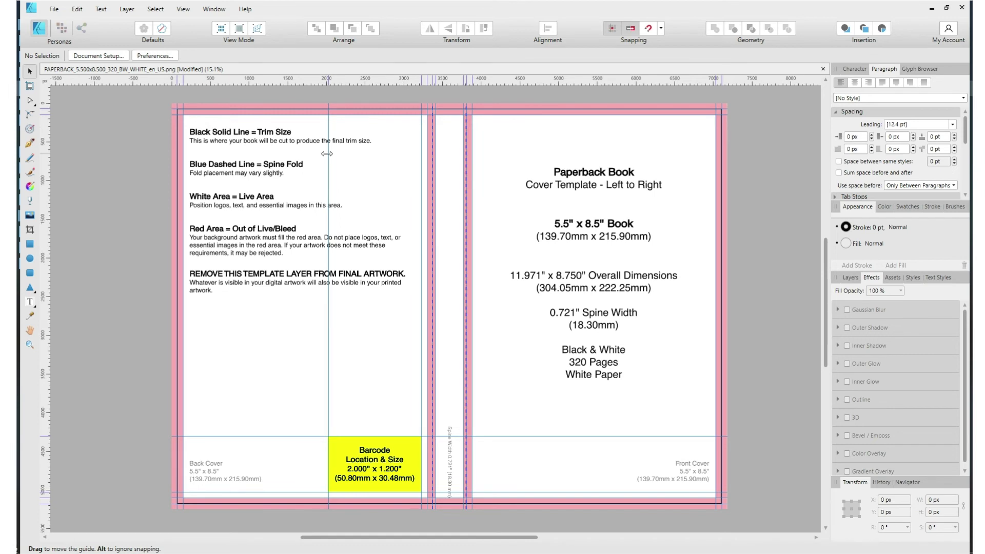
drag(326, 154, 108, 163)
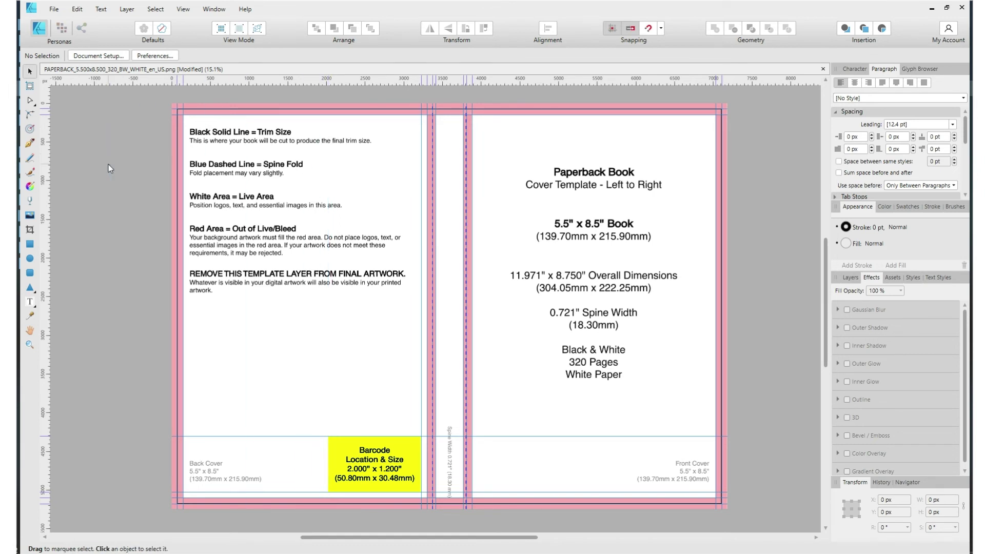
drag(109, 164, 328, 175)
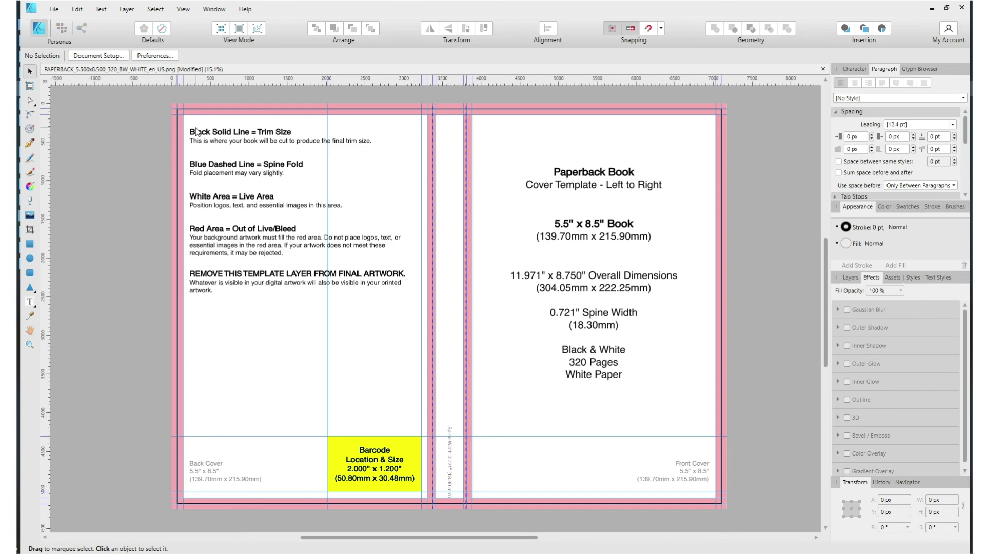
drag(197, 131, 773, 150)
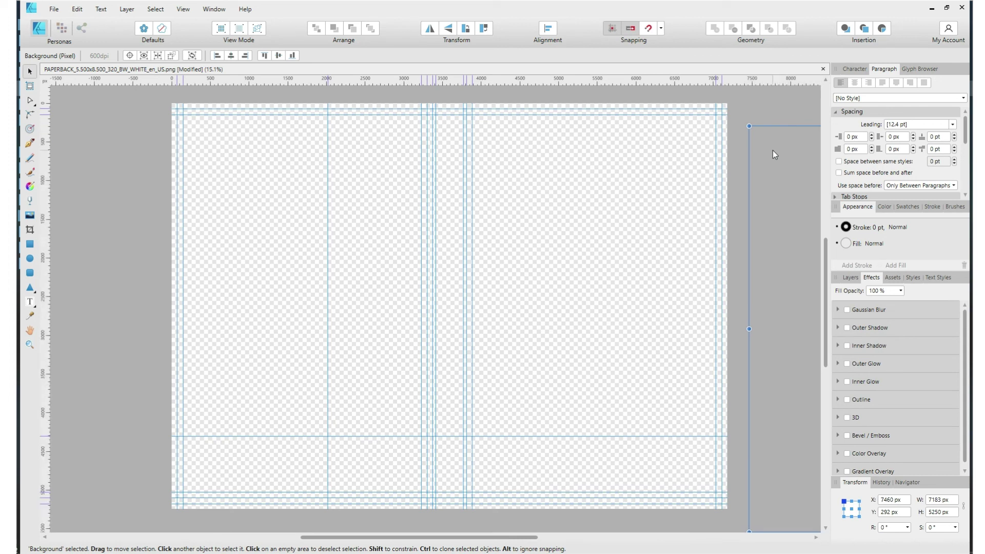
Deselect everything so only the guide grid remains on the transparent canvas.
click(756, 110)
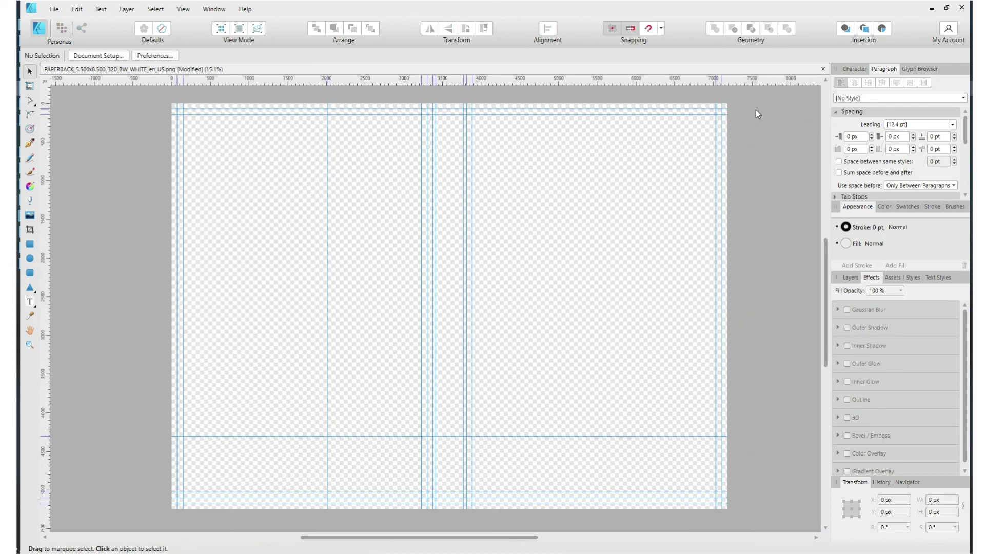